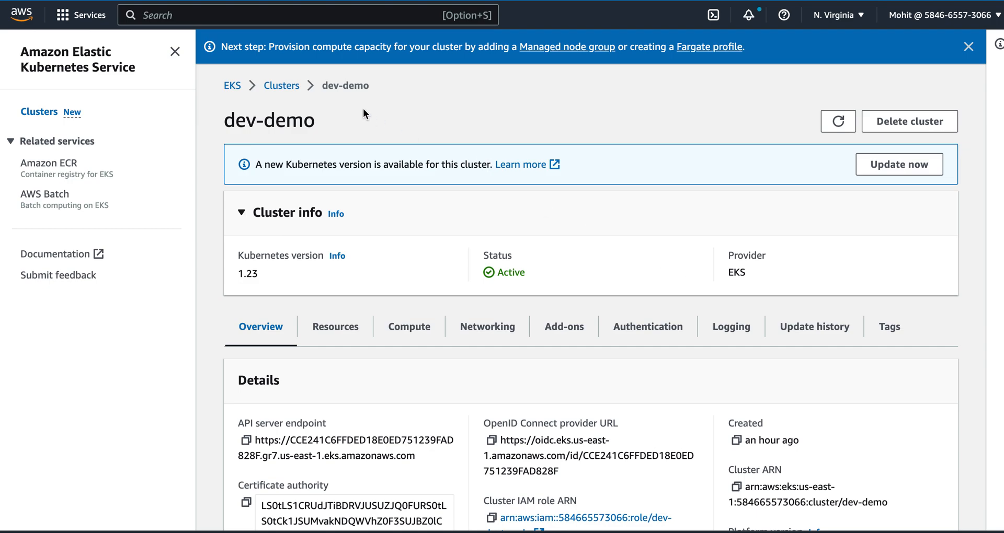
- Return to the clusters list, mark the dev-demo cluster, and switch to the terminal
left_click(281, 86)
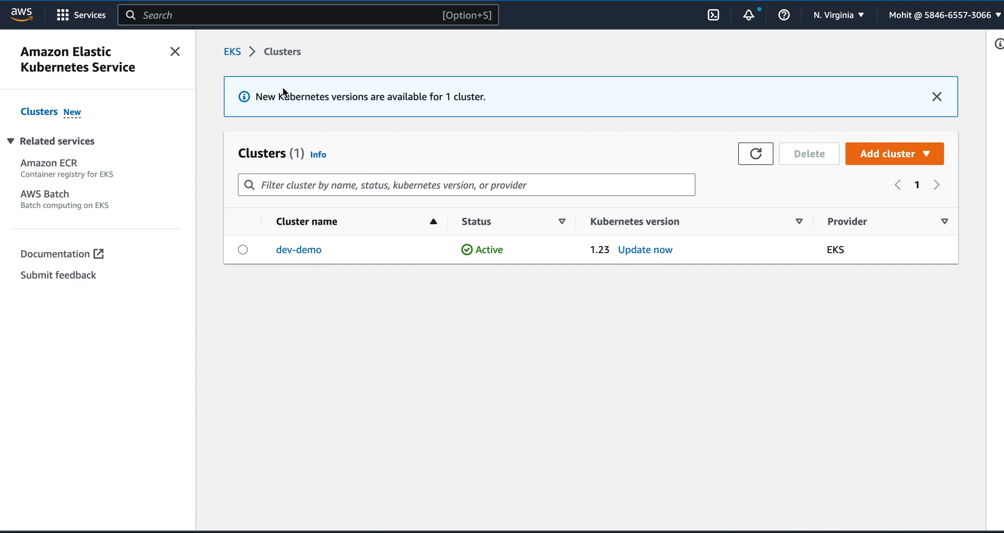
left_click(243, 250)
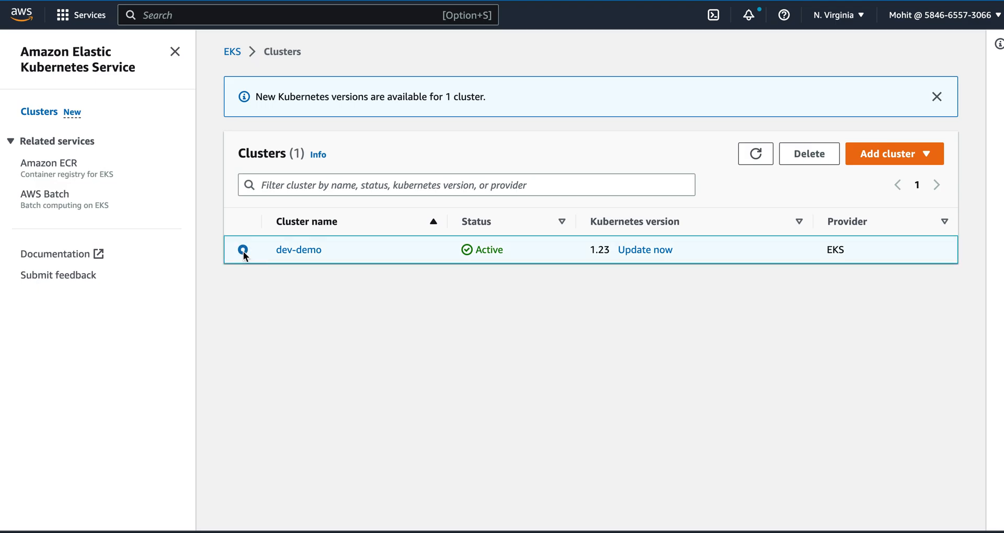
key("super+Tab")
key("super+Tab")
key("super+Tab")
key("super+Tab")
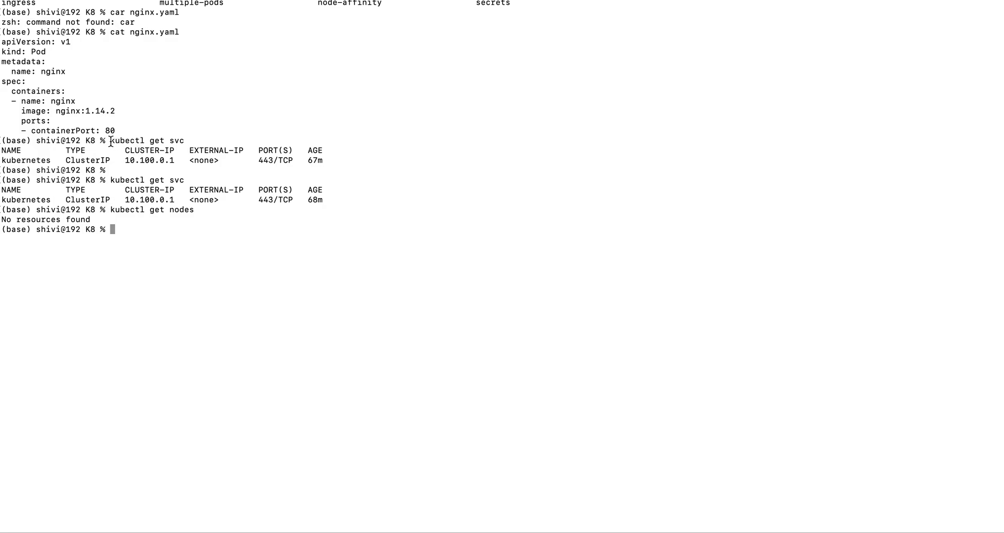
- Rerun 'kubectl get svc' showing only the kubernetes ClusterIP service, then return to the browser
key("Up")
key("Up")
key("Return")
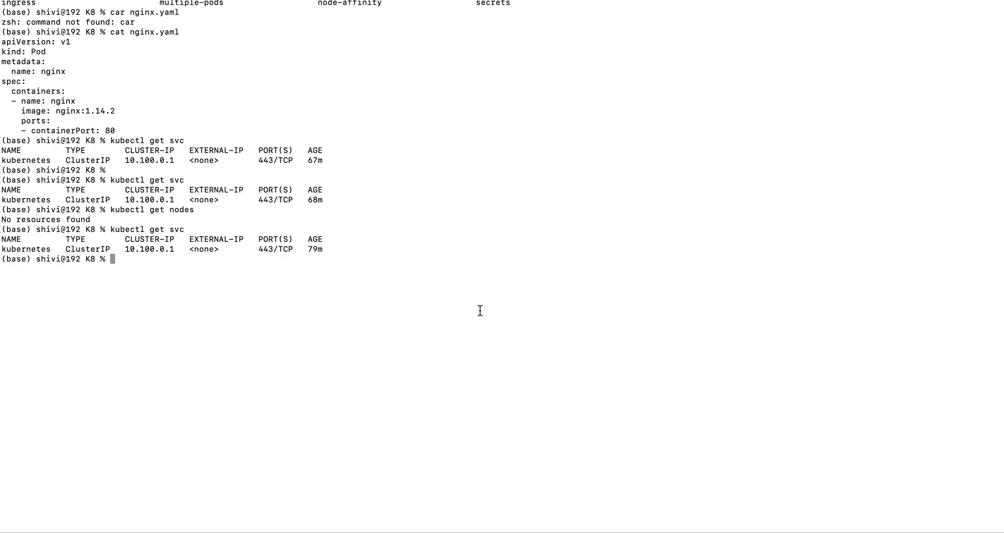
key("cmd+Tab")
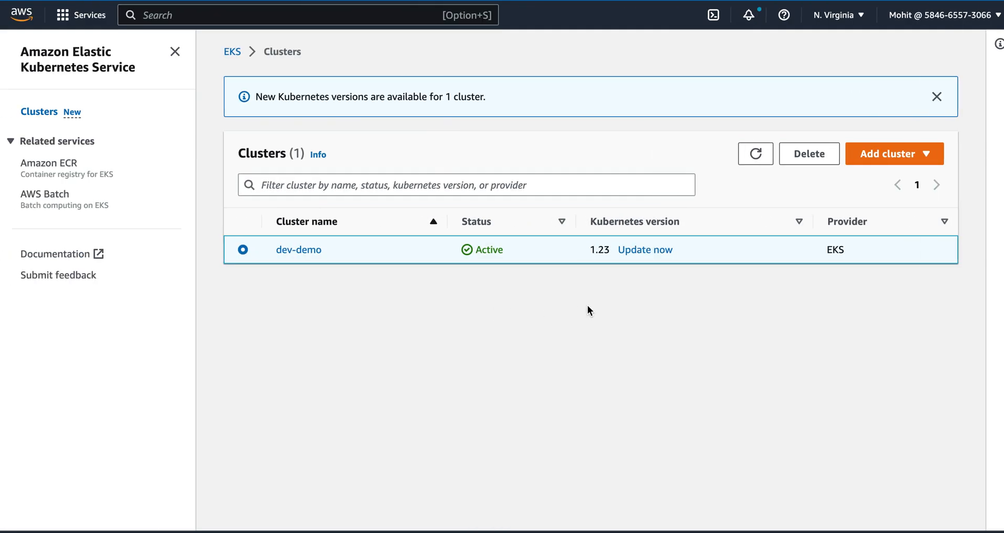
- Start adding a node group from the dev-demo cluster's Compute view
left_click(301, 250)
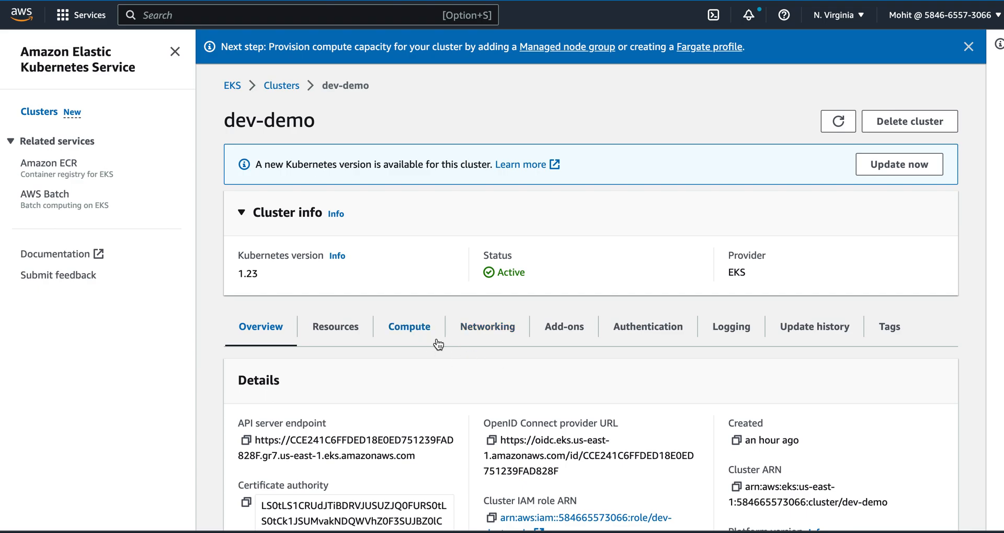
scroll(522, 390, "down", 1)
scroll(522, 390, "down", 1)
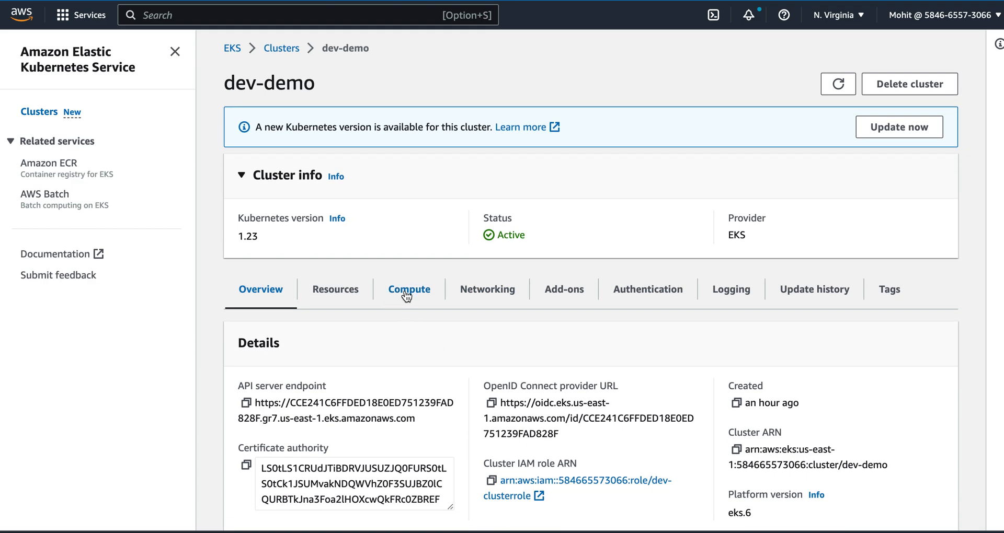
left_click(409, 290)
scroll(740, 426, "down", 3)
scroll(740, 427, "down", 2)
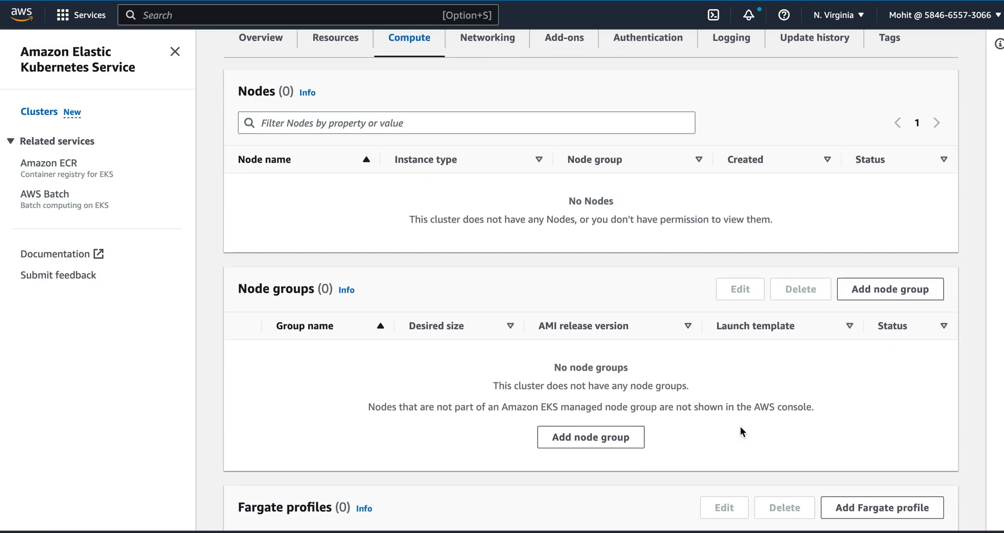
left_click(613, 371)
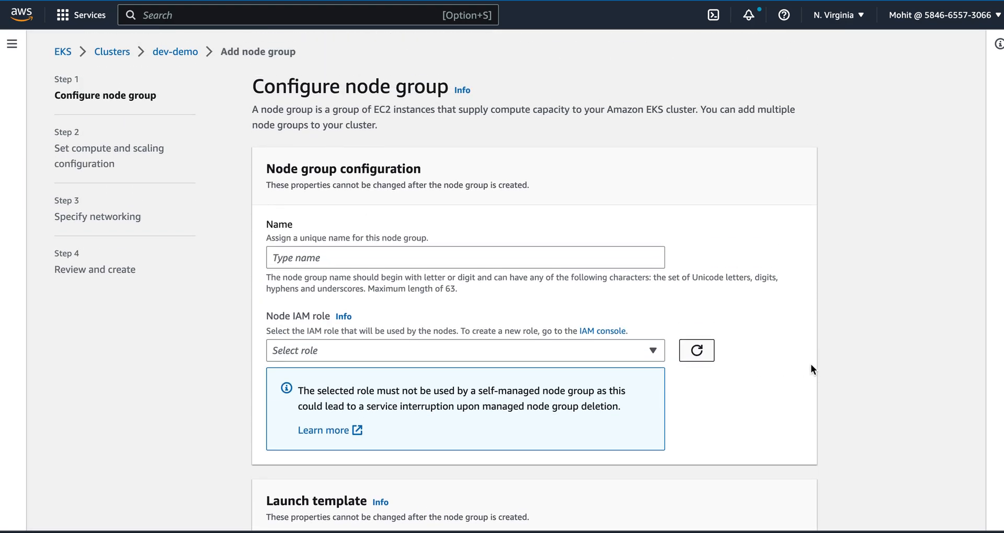
scroll(813, 365, "down", 1)
scroll(813, 365, "down", 5)
scroll(814, 367, "down", 2)
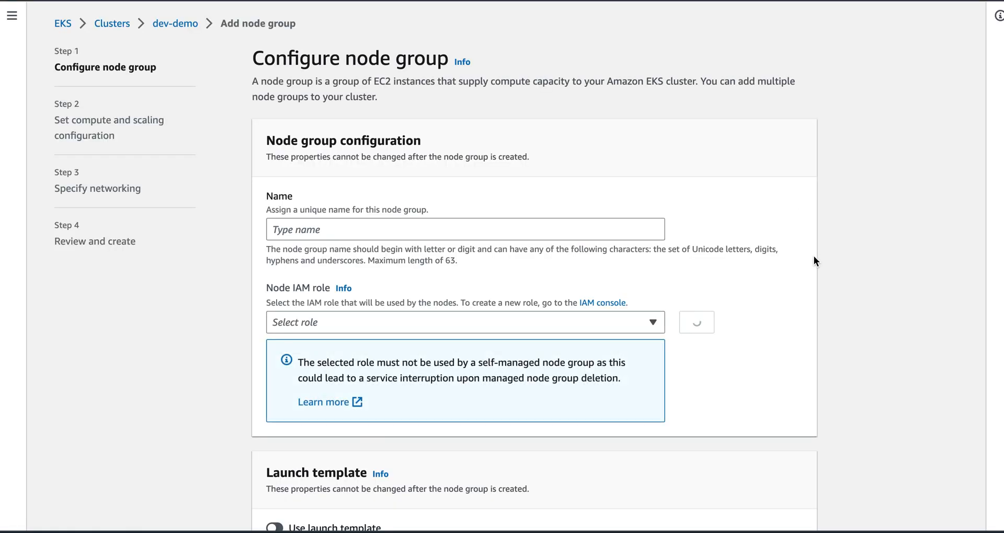
scroll(828, 302, "down", 5)
scroll(828, 302, "down", 2)
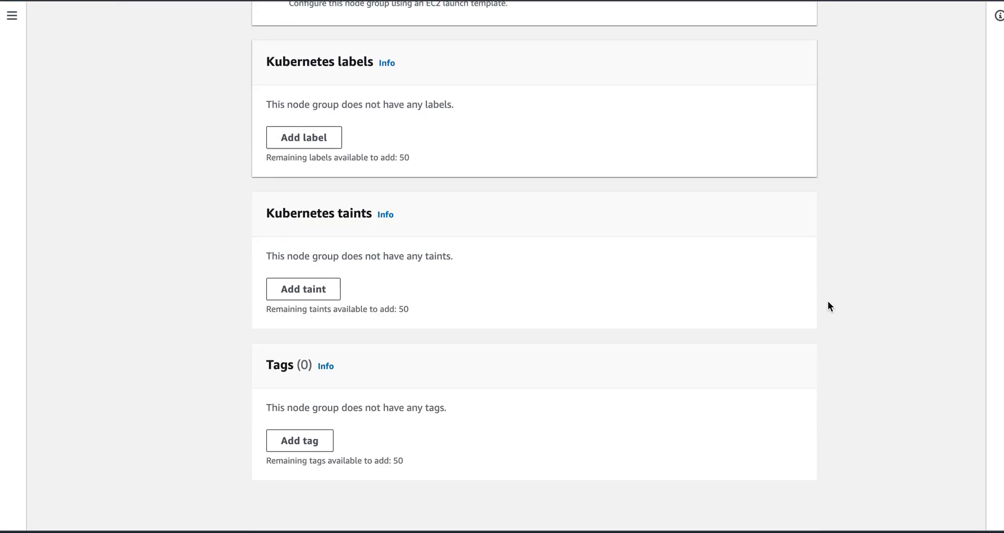
scroll(828, 301, "down", 1)
scroll(827, 301, "up", 10)
scroll(828, 301, "down", 2)
scroll(828, 300, "down", 1)
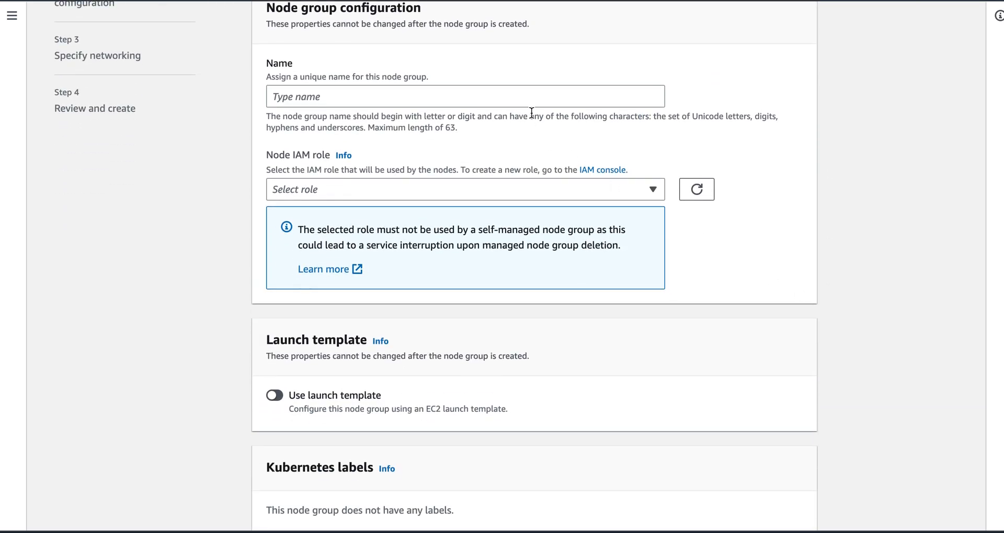
- Name the node group dev-demo-nodegroup and choose dev-eksworkernodepolicy as its node IAM role
left_click(531, 104)
type("dev")
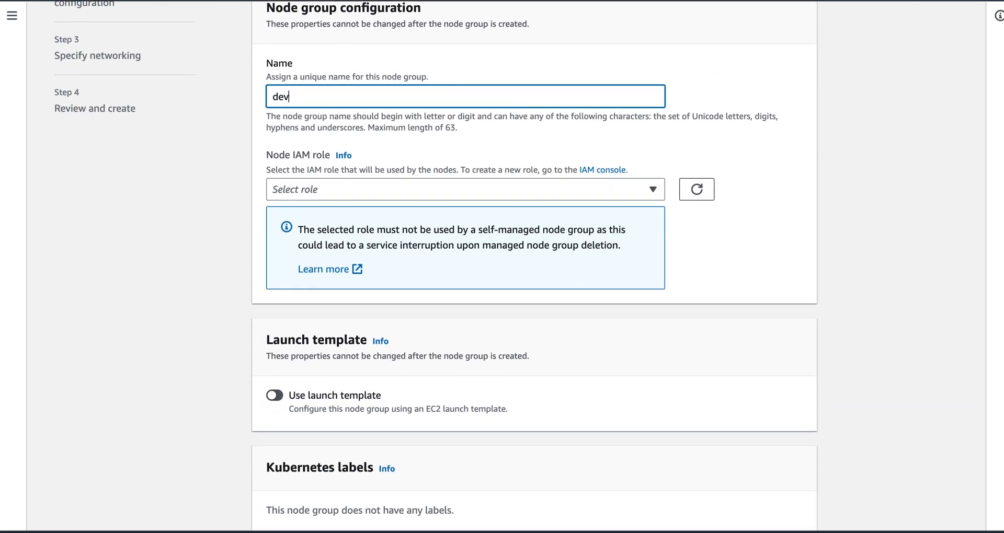
type("-demo-")
type("ng")
key("BackSpace")
type("odegro")
type("up")
left_click(575, 196)
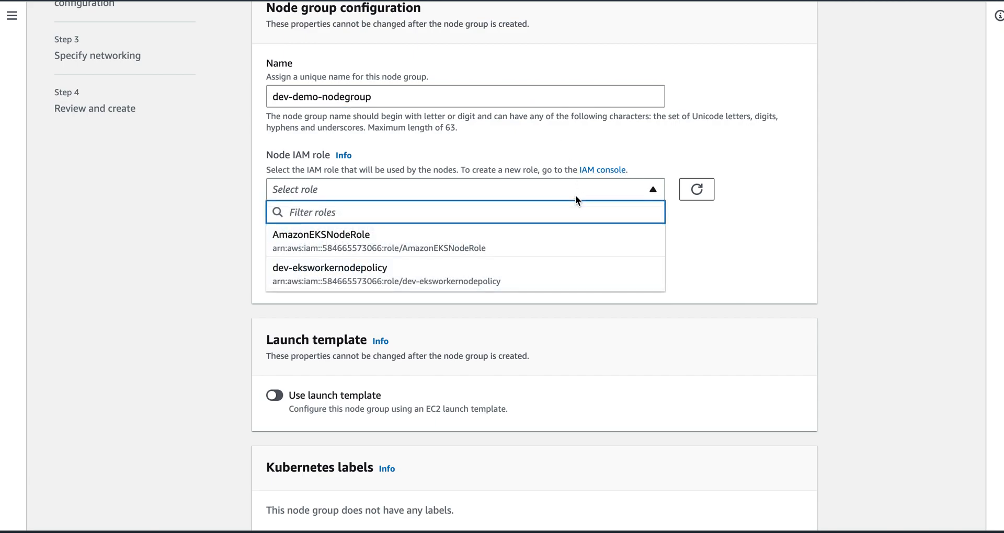
left_click(556, 277)
key("super+Tab")
key("super+Tab")
key("super+Tab")
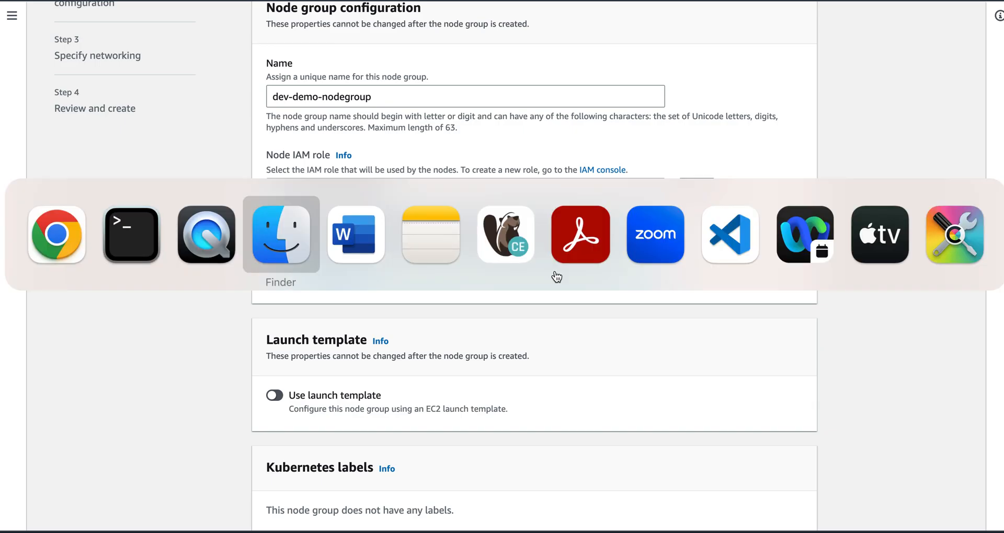
key("super+Tab")
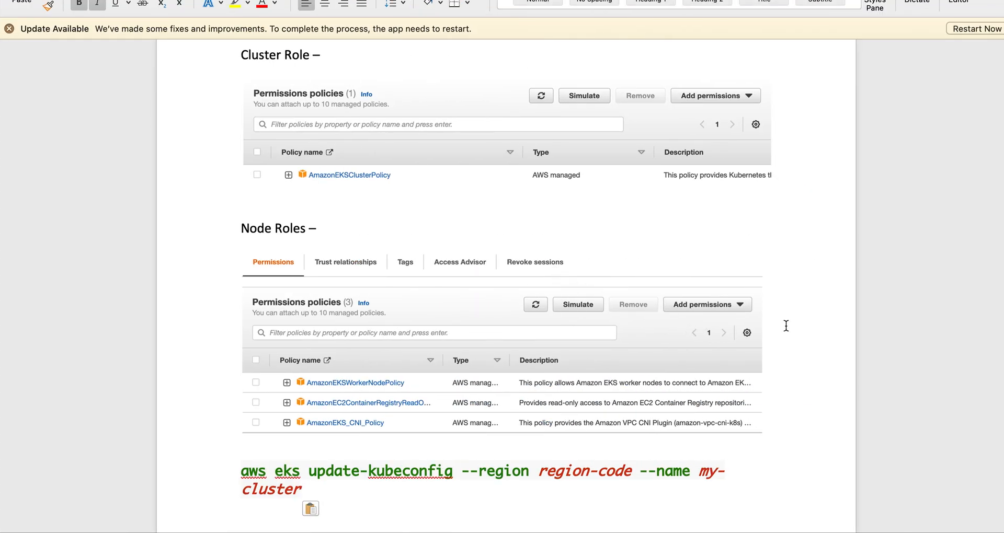
scroll(785, 326, "down", 2)
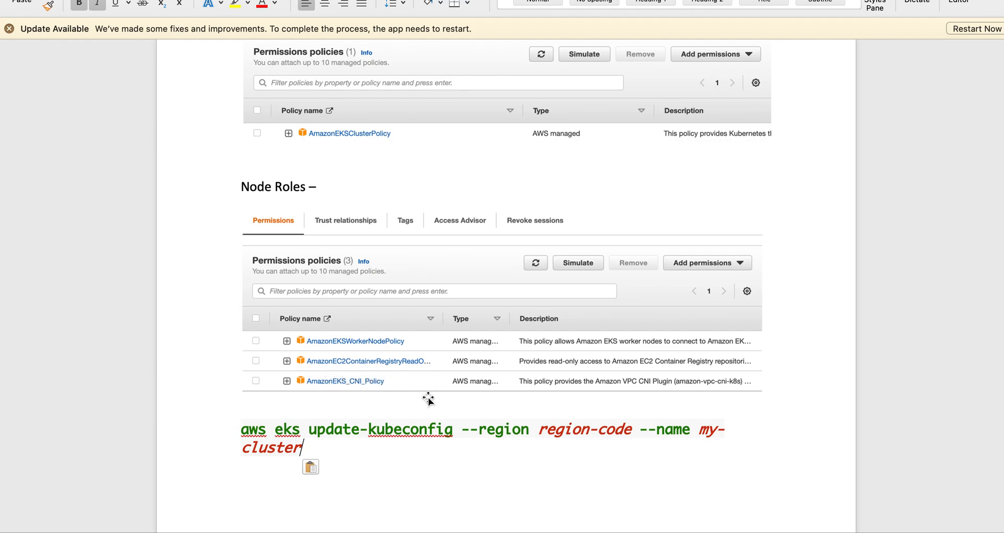
key("ctrl+Left")
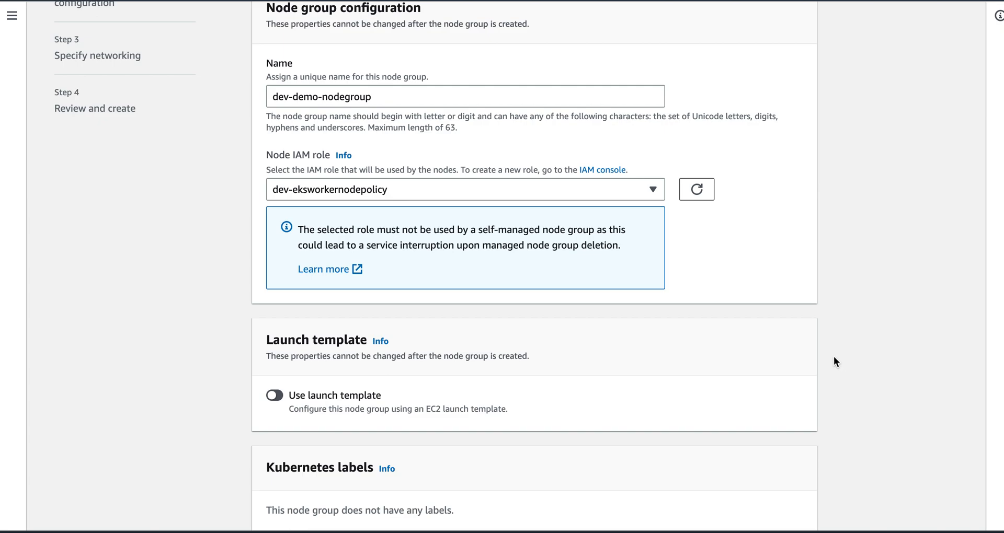
scroll(834, 362, "down", 1)
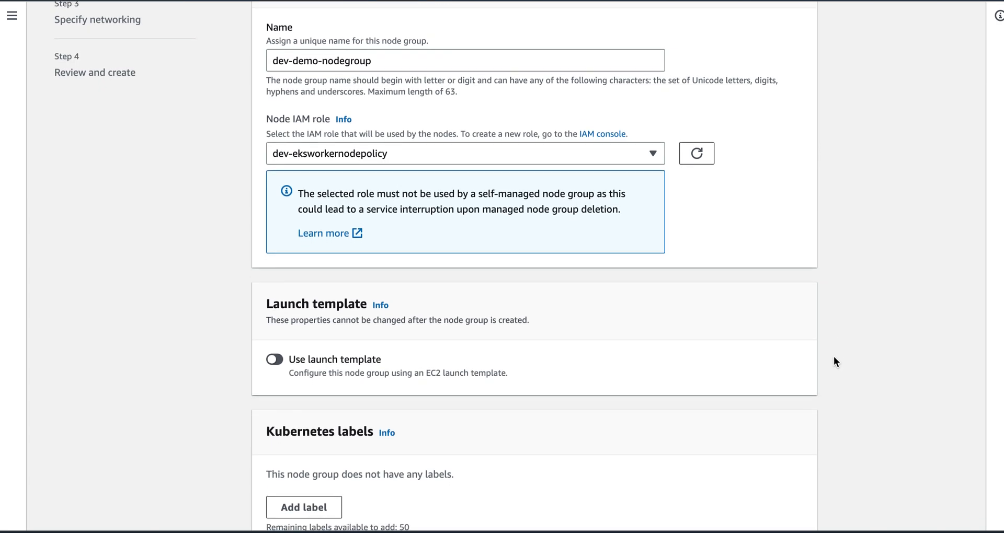
scroll(834, 362, "down", 2)
scroll(834, 361, "down", 1)
scroll(834, 362, "down", 2)
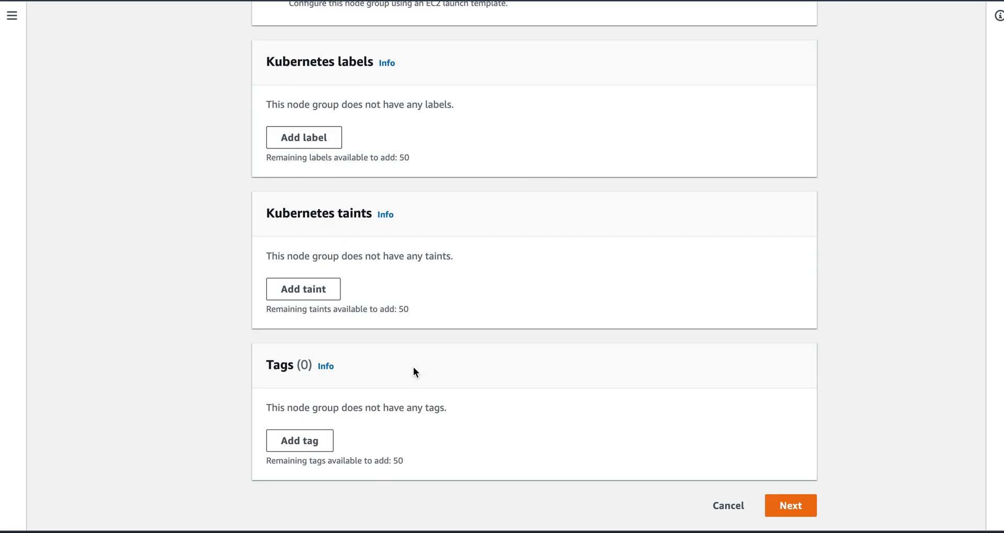
- Keep On-Demand t3.medium instances with 20 GiB disks on the compute and scaling step
left_click(790, 509)
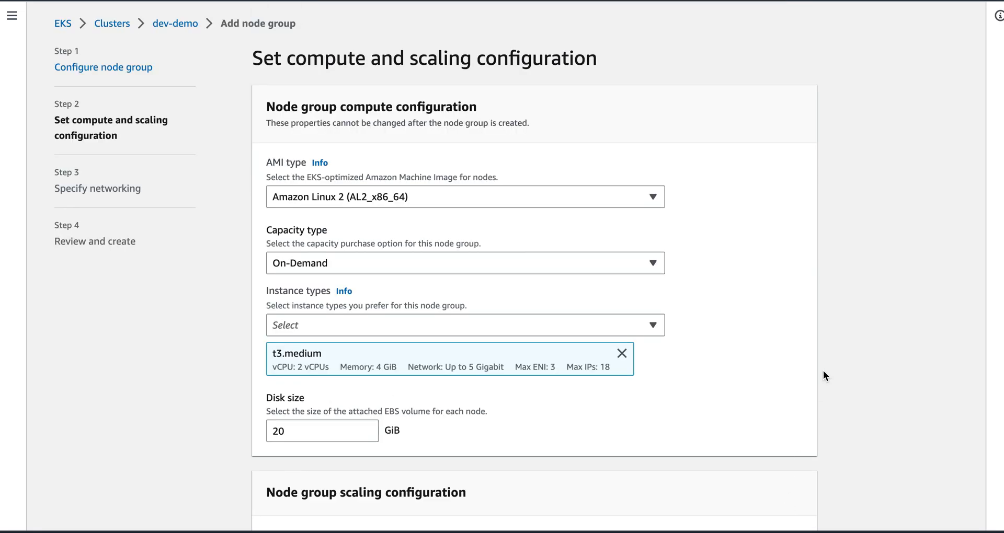
scroll(841, 351, "down", 1)
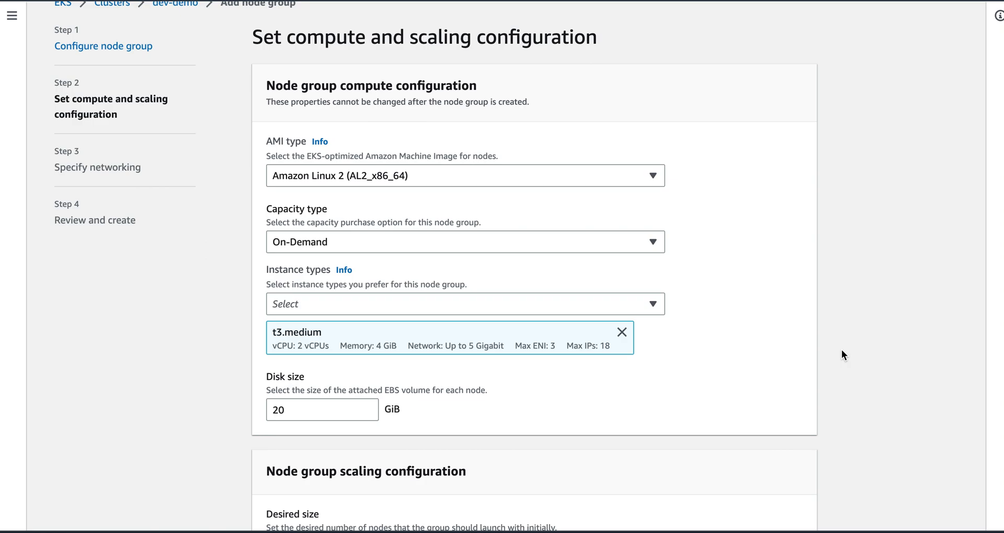
left_click(564, 245)
left_click(564, 245)
scroll(753, 300, "down", 2)
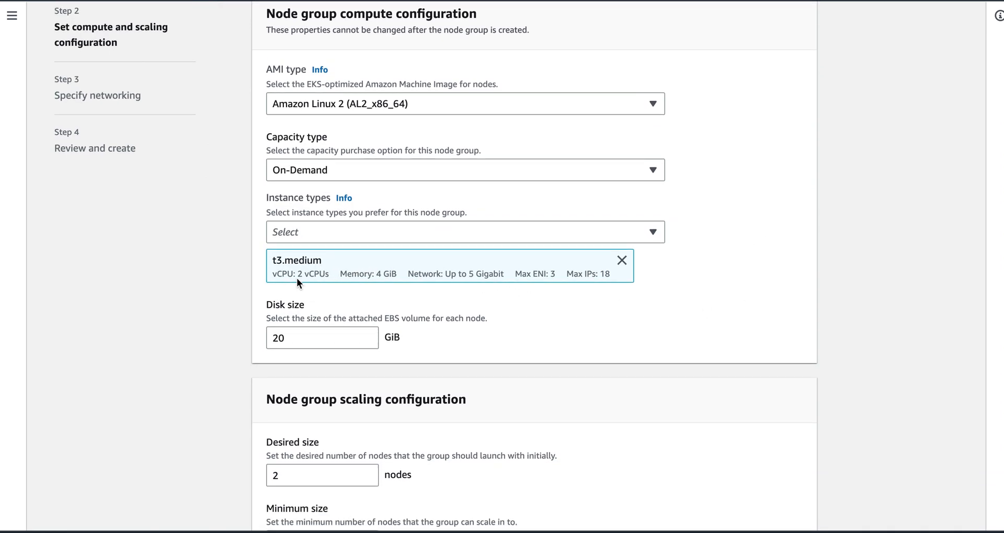
left_click(511, 231)
left_click(800, 253)
scroll(834, 311, "down", 1)
scroll(834, 312, "down", 1)
scroll(834, 311, "down", 1)
scroll(833, 311, "down", 1)
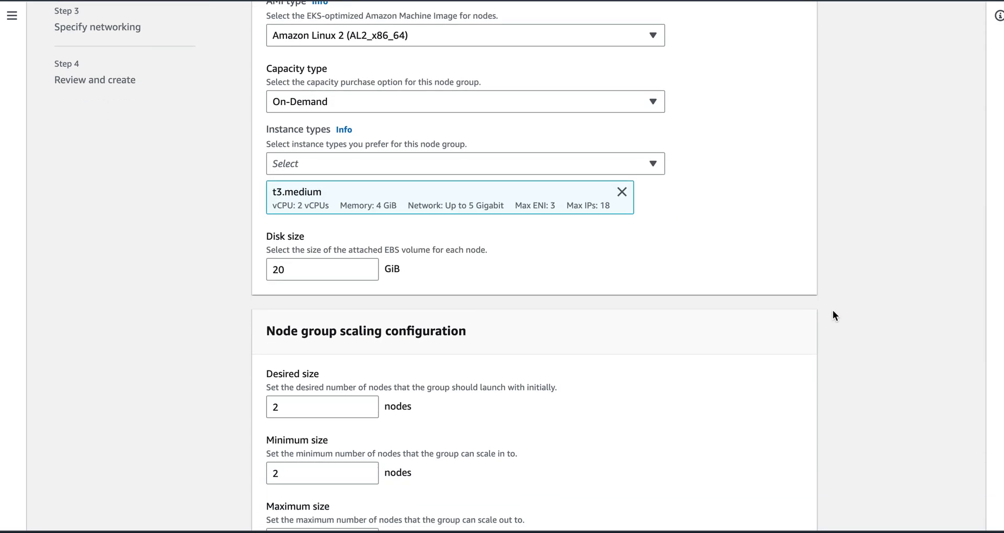
scroll(832, 310, "down", 1)
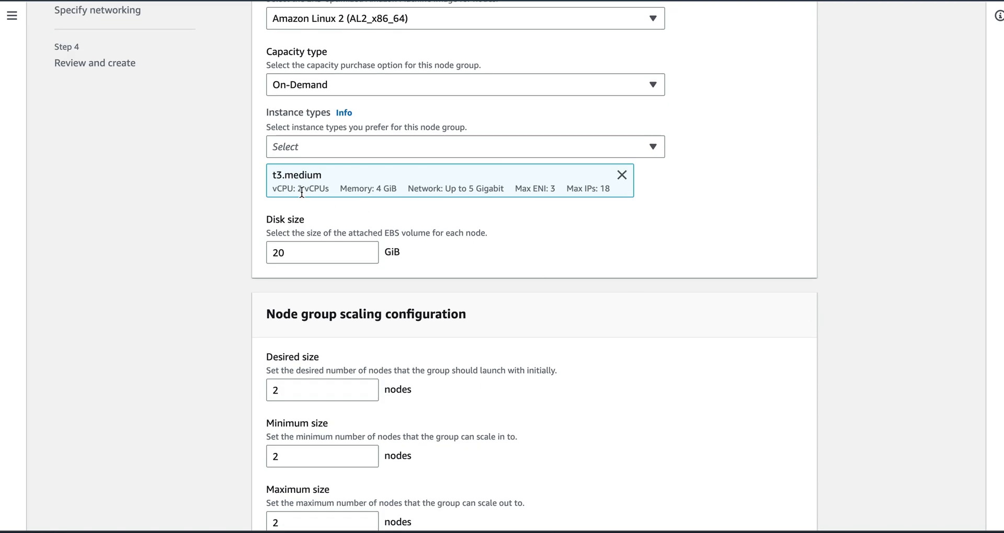
scroll(849, 330, "down", 2)
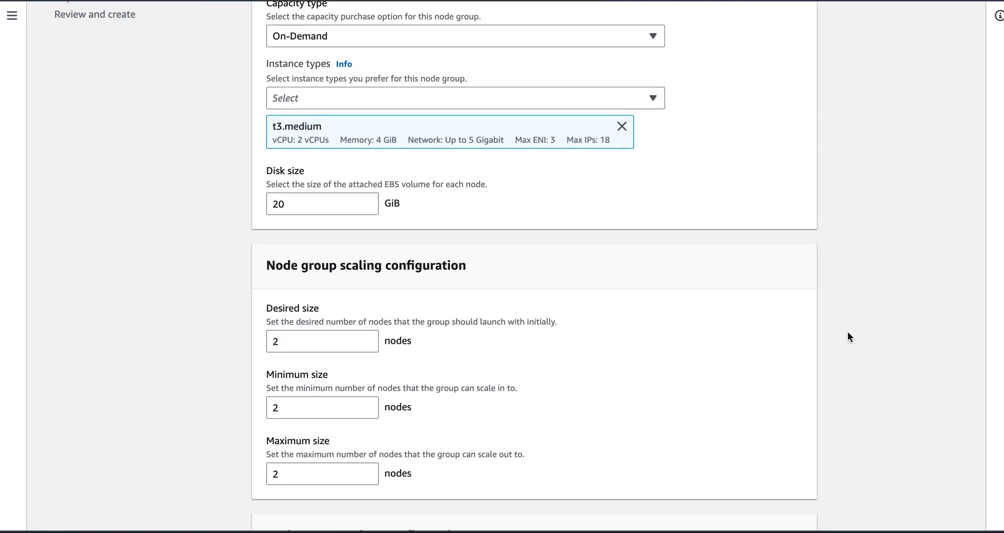
scroll(848, 336, "down", 2)
scroll(847, 338, "down", 1)
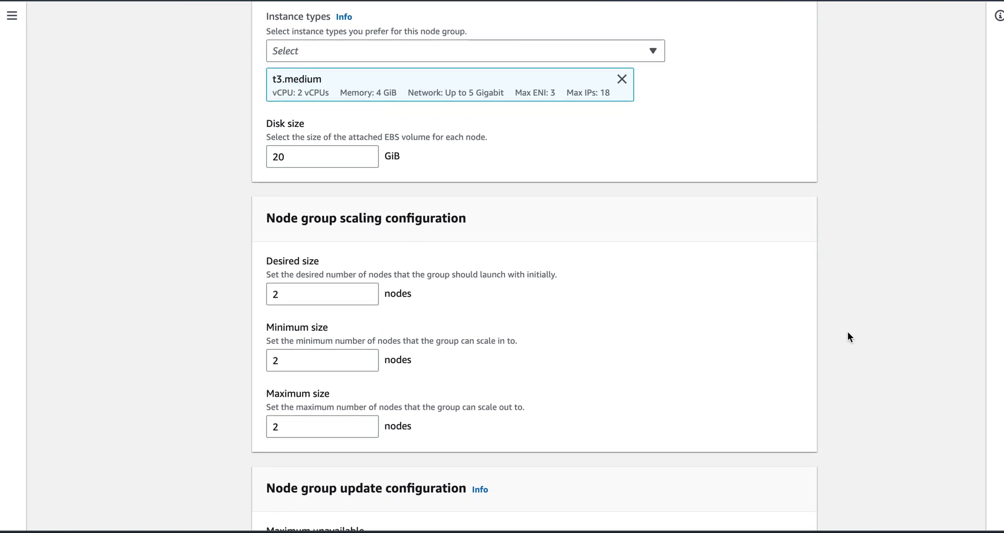
scroll(848, 337, "down", 2)
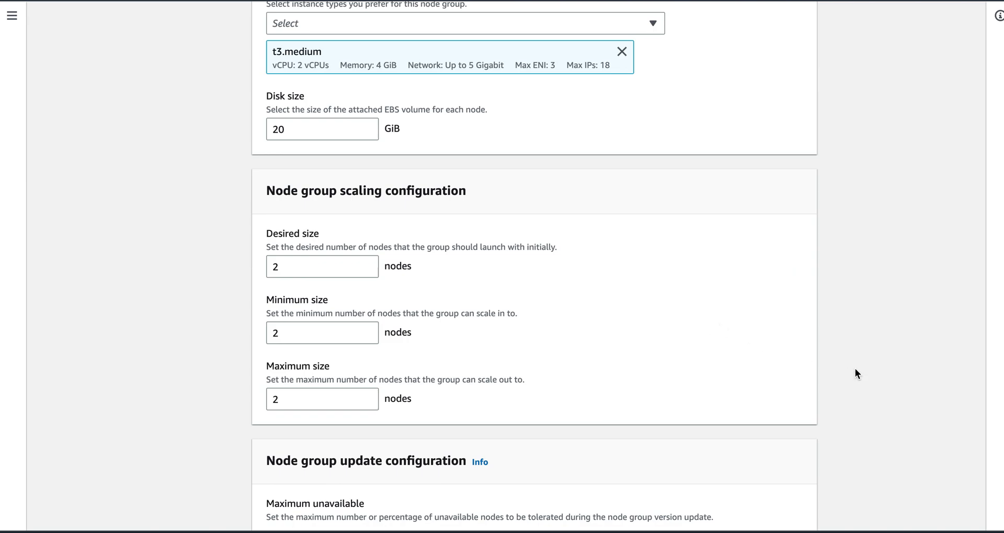
scroll(836, 369, "down", 1)
scroll(837, 368, "down", 1)
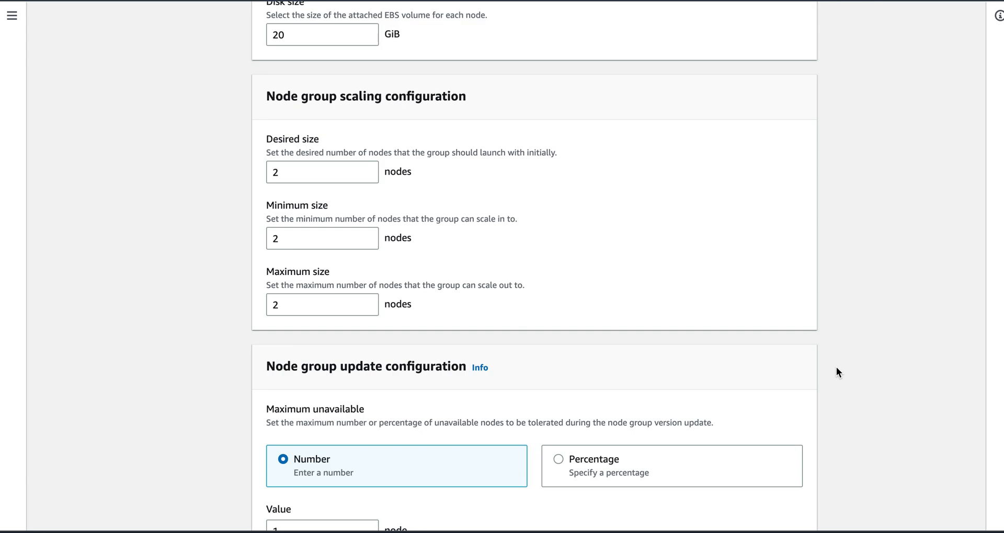
scroll(838, 368, "down", 1)
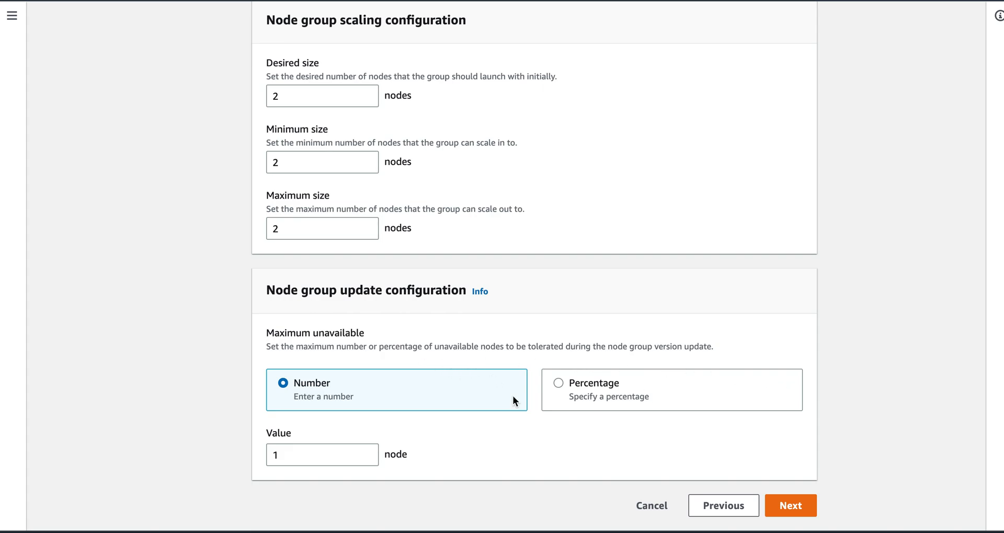
- Keep two nodes with at most one node unavailable during updates and continue to networking
left_click(563, 387)
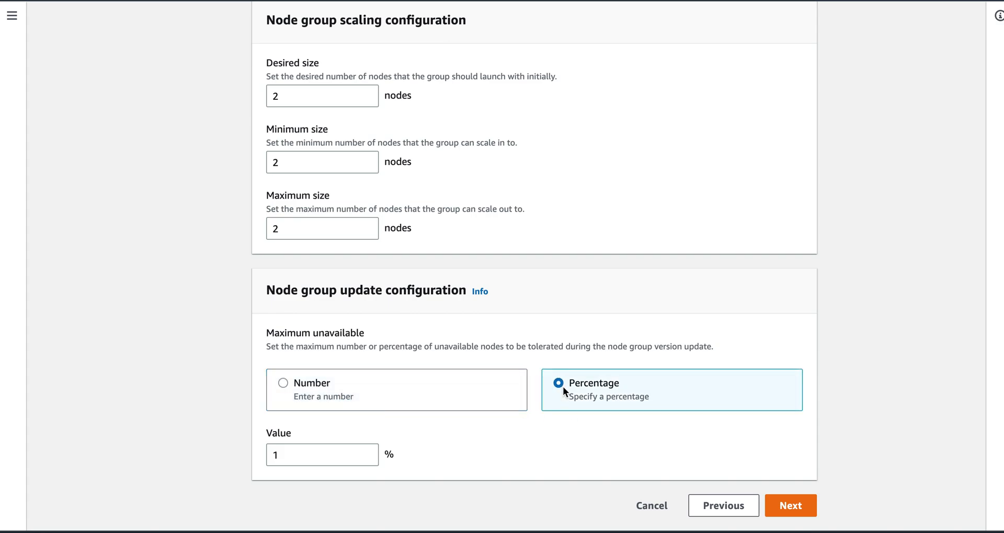
left_click(288, 387)
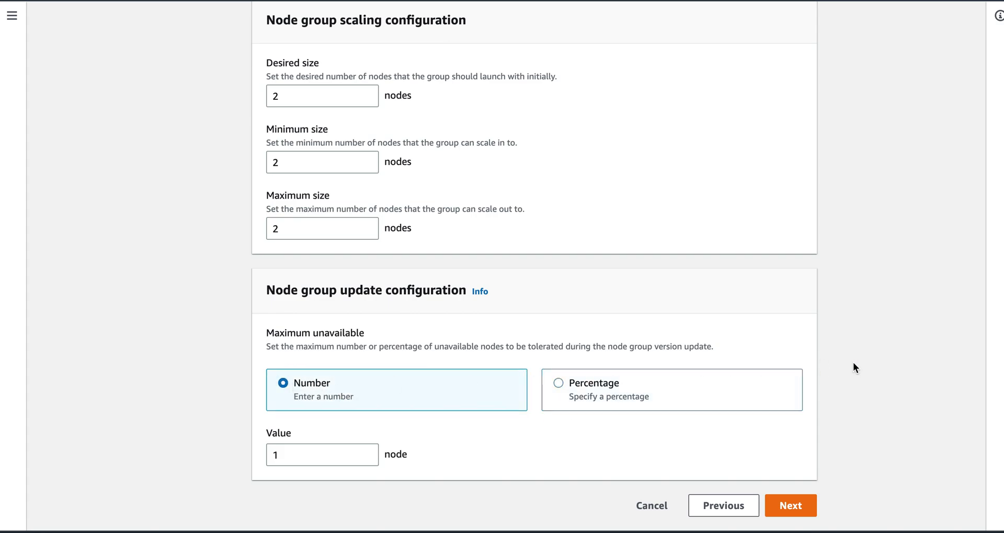
left_click(791, 506)
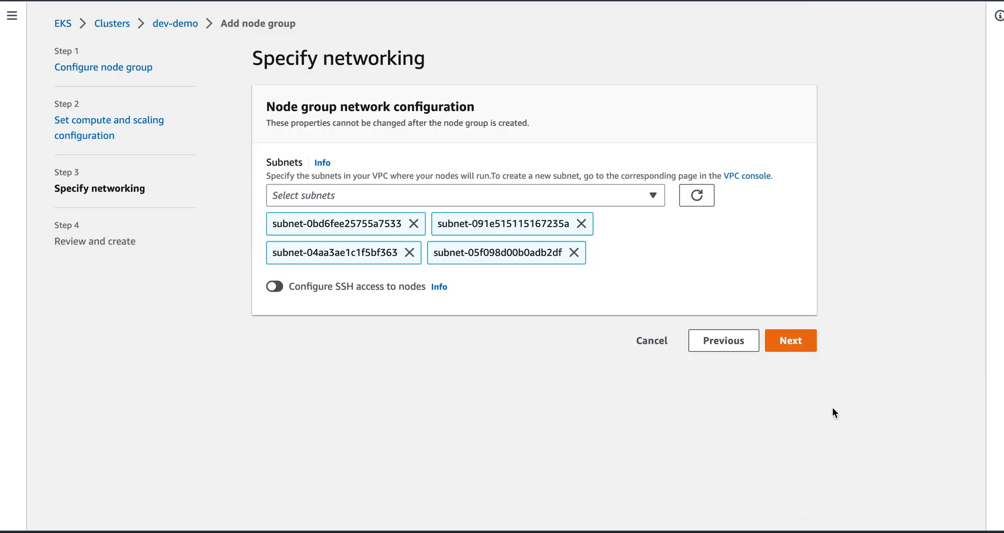
- Accept the preselected subnets, review the summary and create dev-demo-nodegroup
left_click(800, 340)
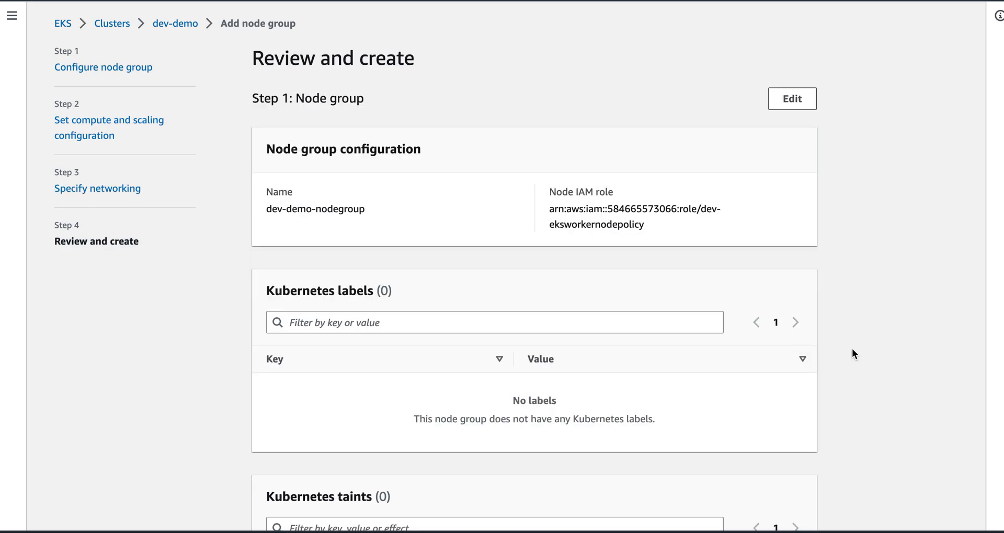
scroll(852, 349, "down", 3)
scroll(852, 349, "down", 2)
scroll(852, 349, "down", 2)
scroll(852, 350, "down", 2)
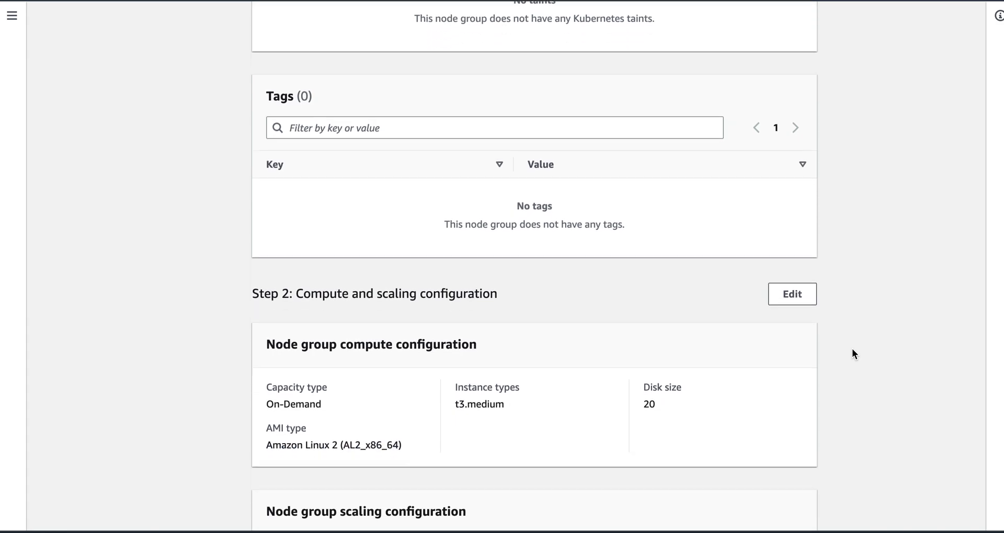
scroll(852, 349, "down", 1)
scroll(853, 349, "down", 1)
scroll(852, 349, "down", 1)
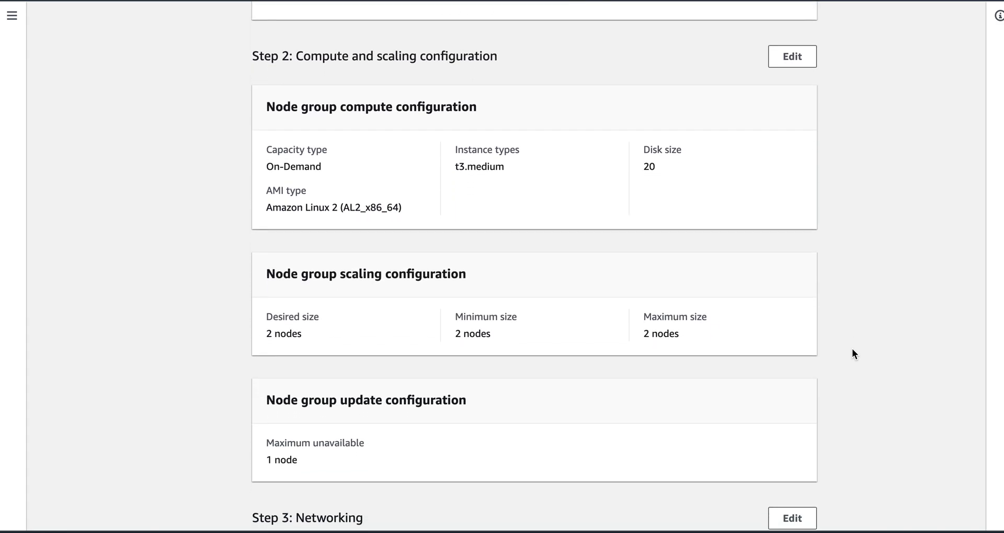
scroll(853, 354, "down", 2)
scroll(853, 355, "down", 1)
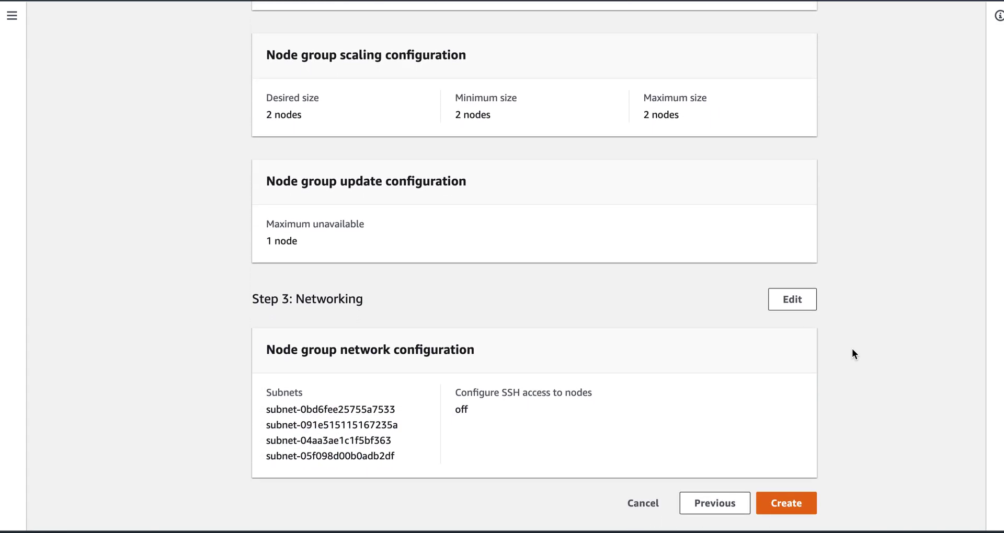
left_click(788, 503)
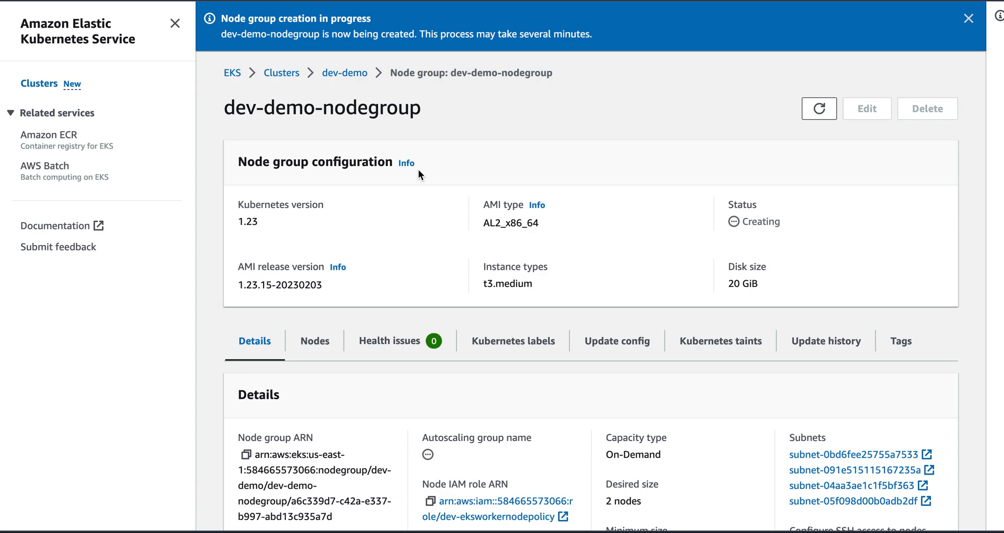
- Check the new node group's health issues and empty node list, then reopen dev-demo's Compute view
left_click(413, 348)
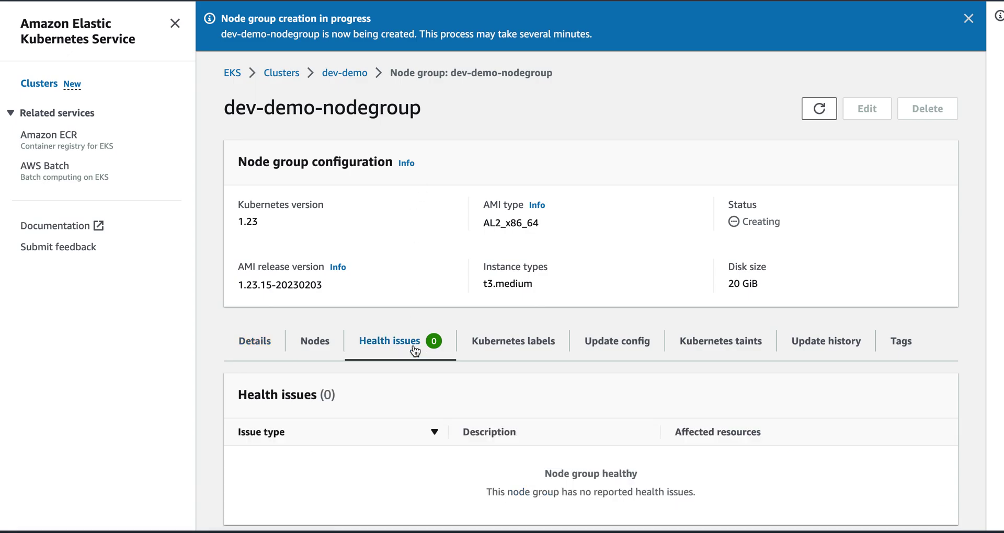
left_click(319, 352)
left_click(292, 73)
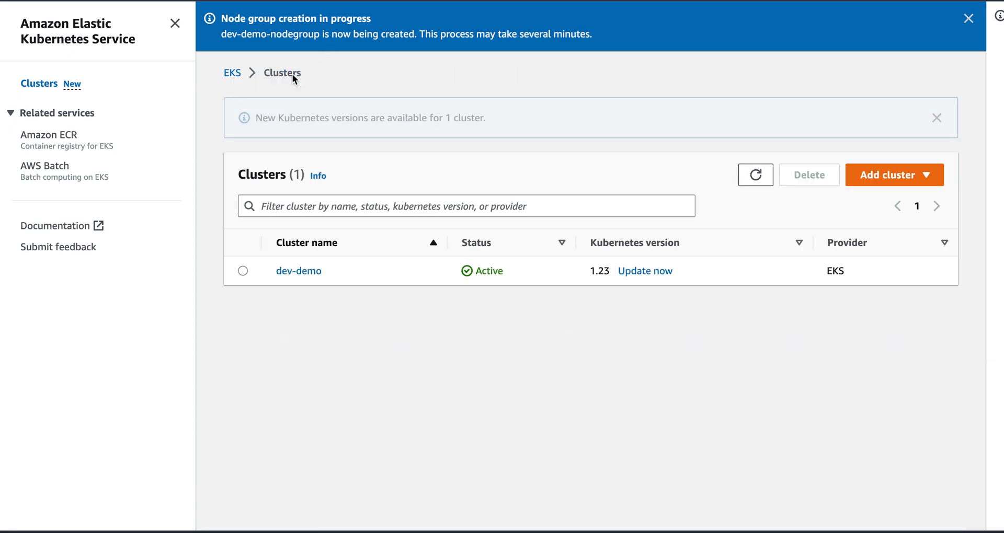
left_click(243, 271)
left_click(285, 274)
left_click(414, 321)
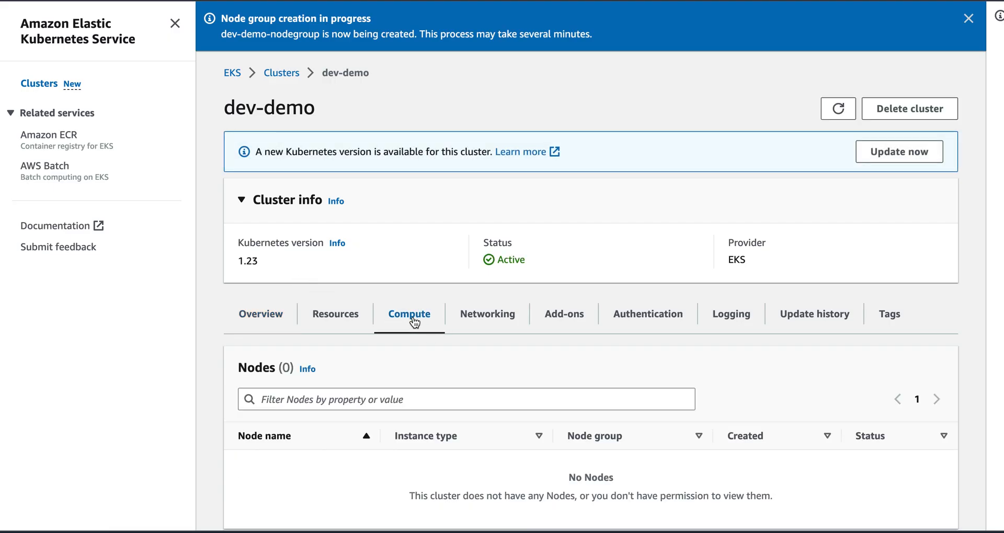
scroll(629, 447, "down", 2)
scroll(630, 447, "down", 2)
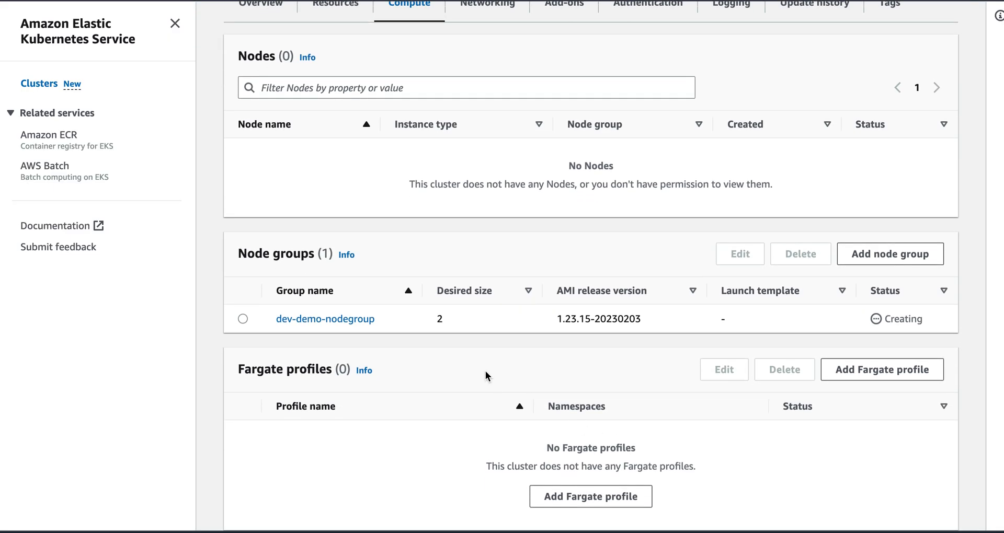
- Review dev-demo-nodegroup's nodes, labels and health while Creating, then return to the cluster page
left_click(243, 318)
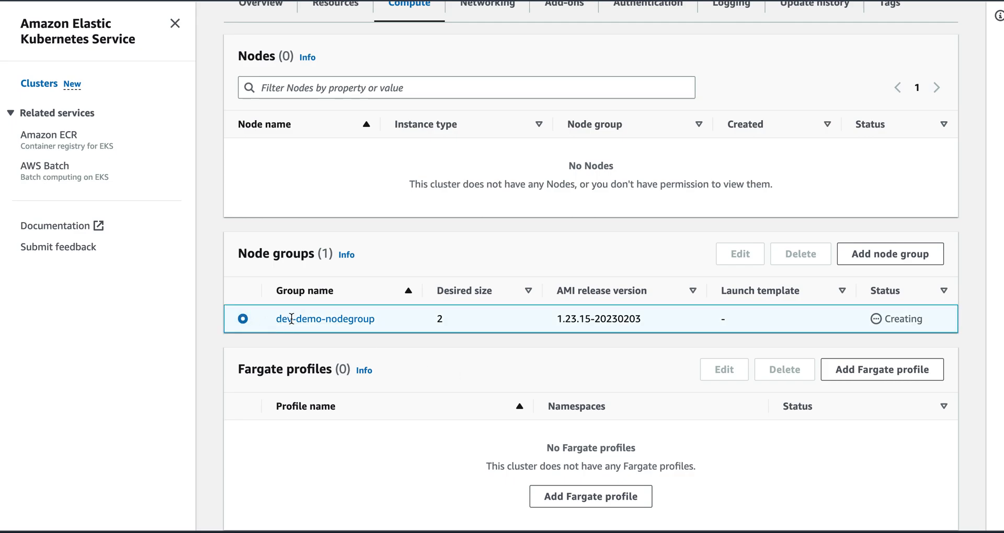
left_click(320, 319)
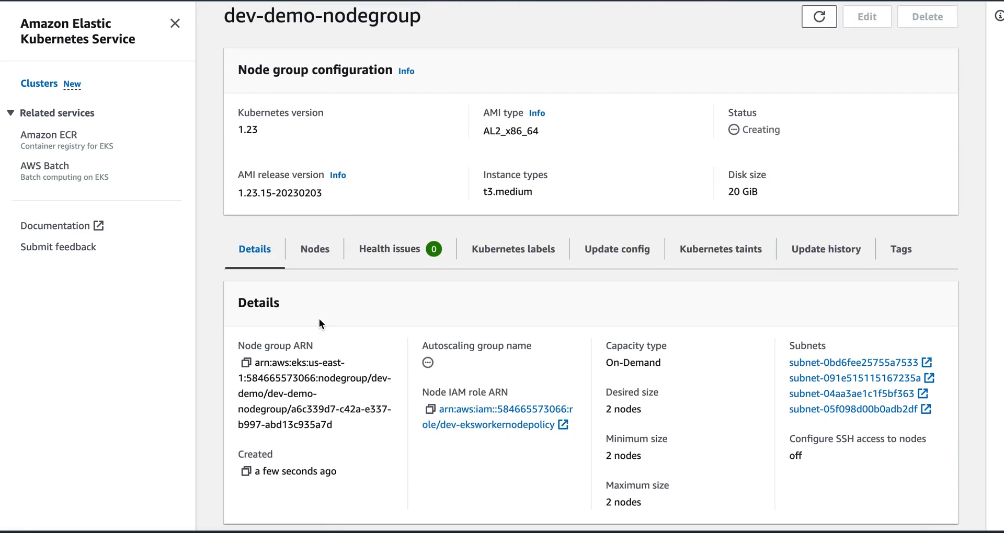
scroll(526, 401, "down", 3)
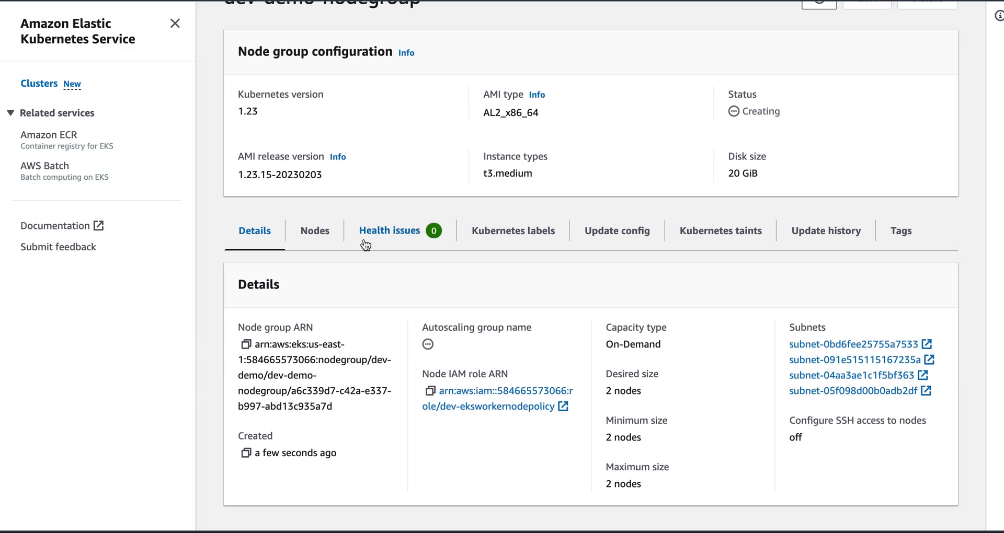
left_click(323, 232)
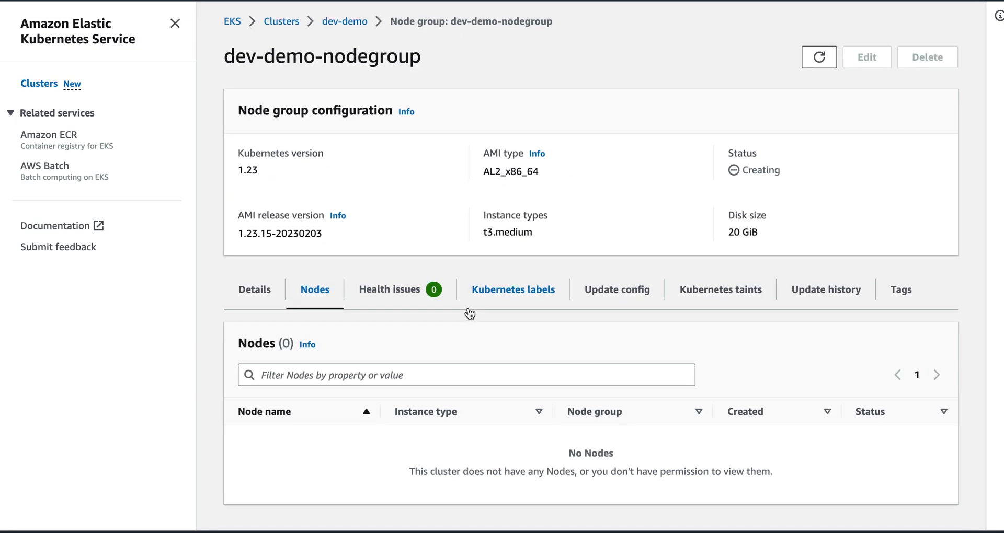
left_click(498, 296)
left_click(414, 297)
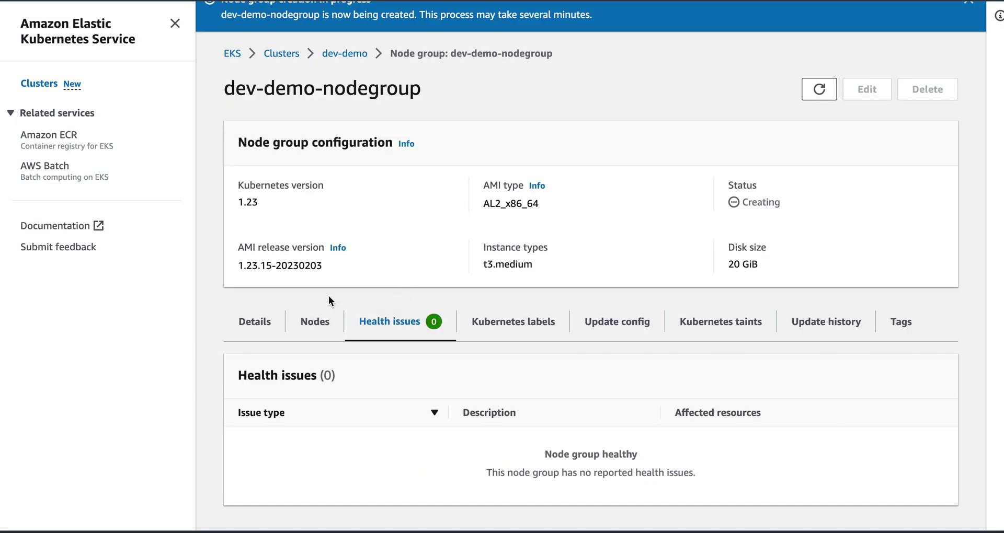
left_click(320, 326)
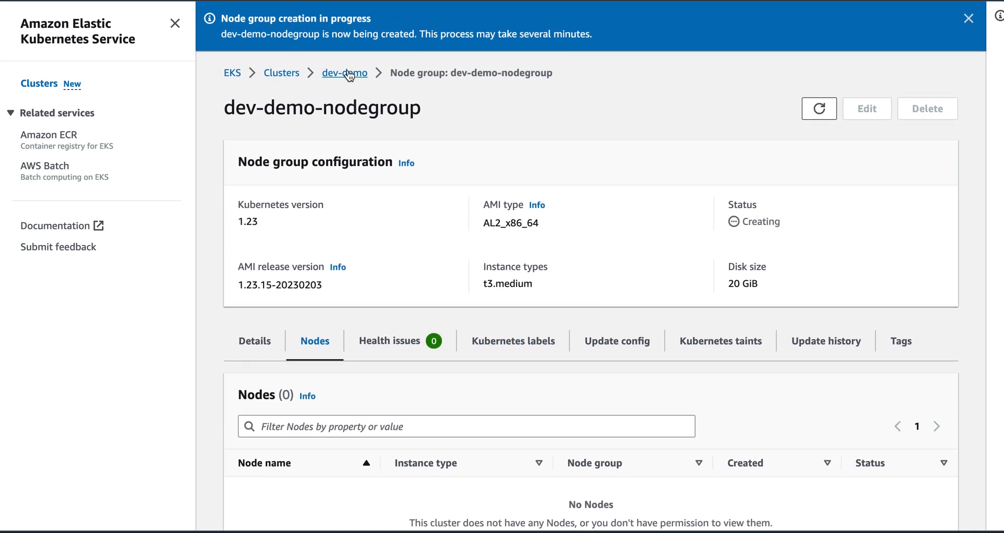
left_click(349, 74)
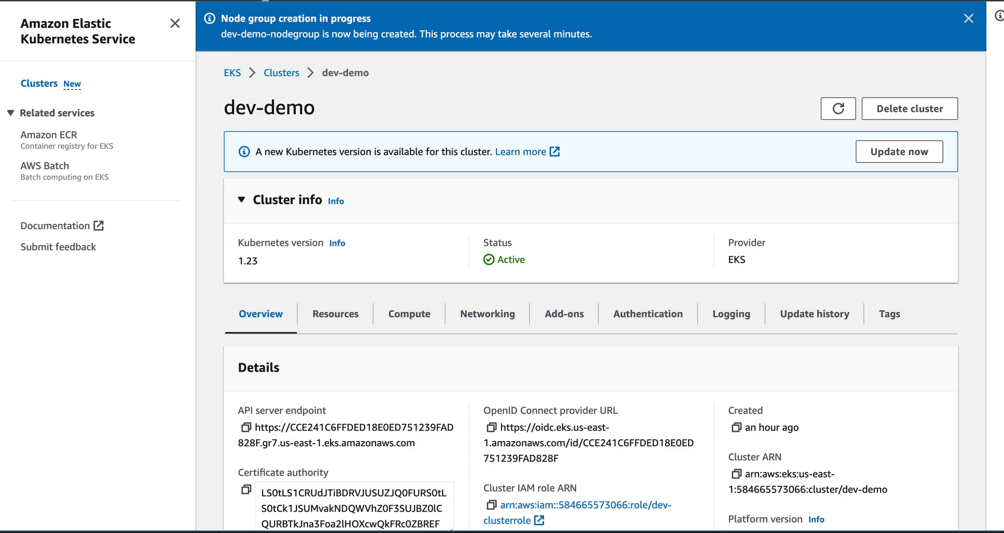
type("ec2")
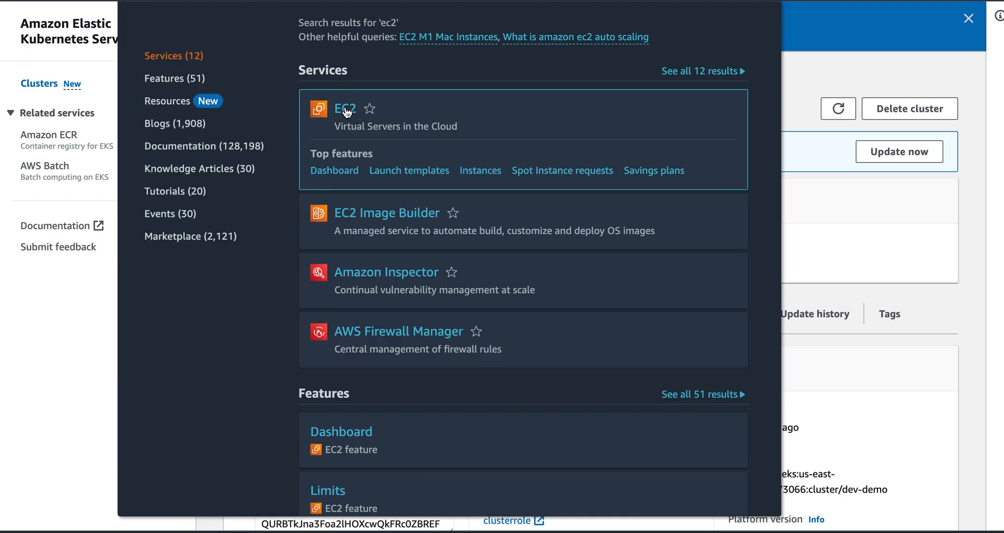
- Open EC2 in a new tab showing two running instances still initializing, then dismiss the search results
right_click(346, 111)
left_click(439, 113)
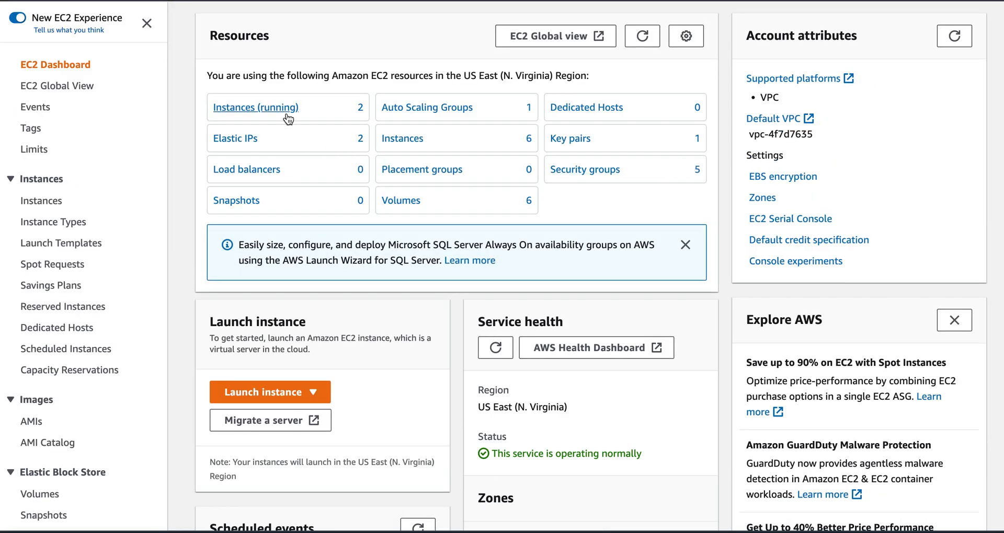
left_click(287, 114)
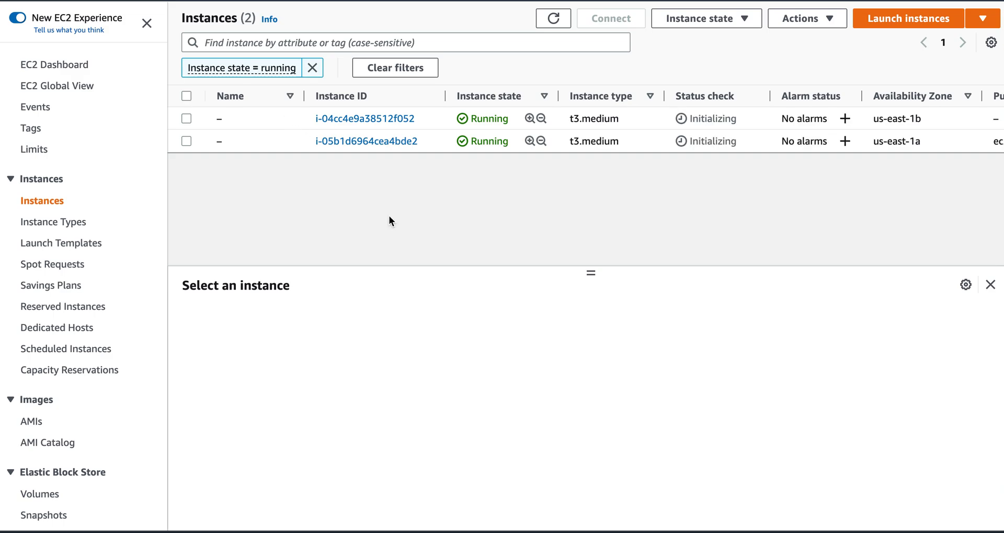
left_click(554, 18)
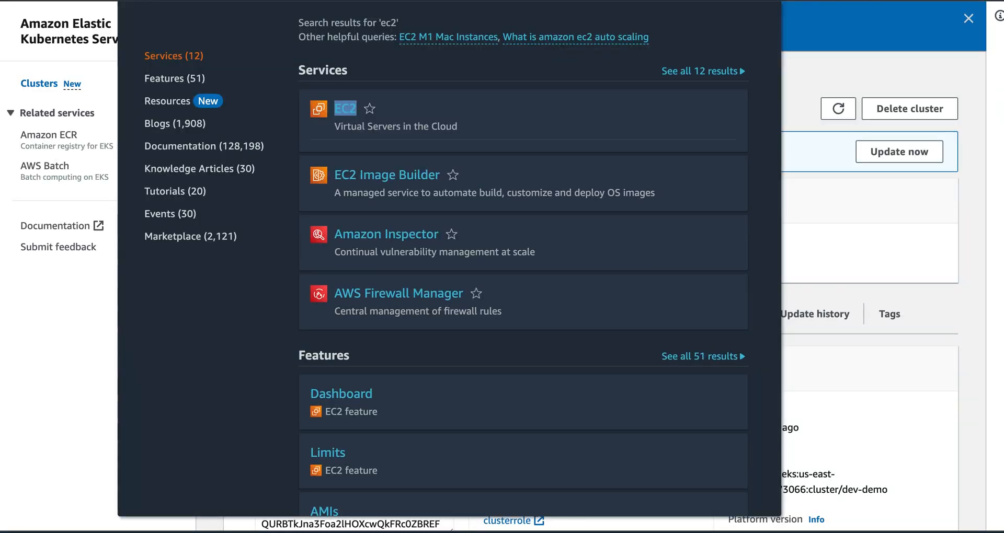
left_click(799, 98)
- Refresh dev-demo and view dev-demo-nodegroup's node list, still empty while Creating
left_click(833, 109)
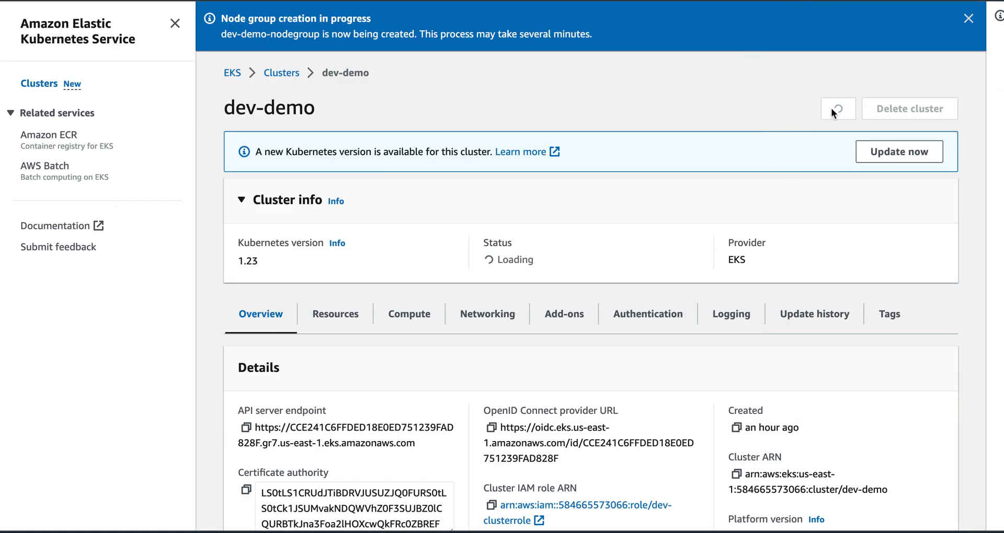
left_click(407, 318)
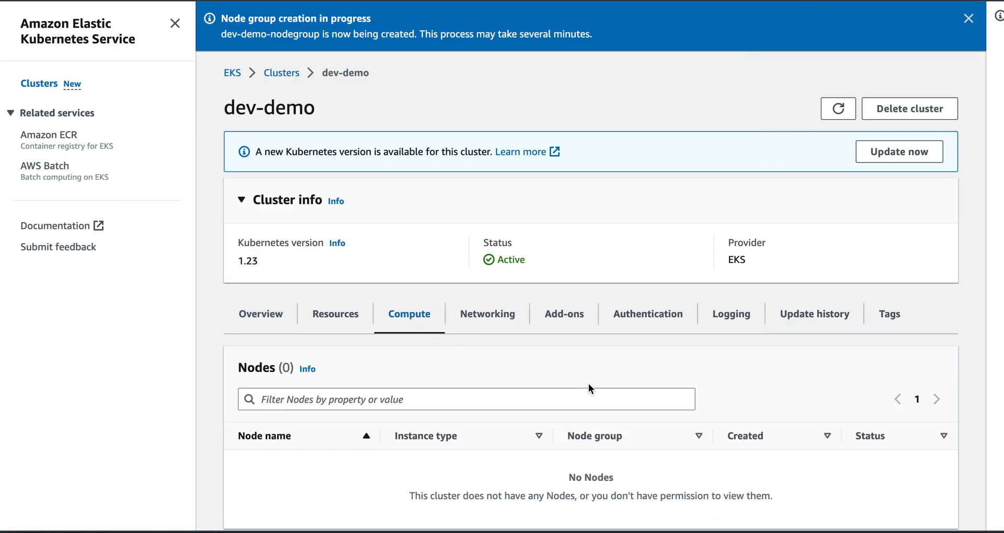
scroll(589, 384, "down", 5)
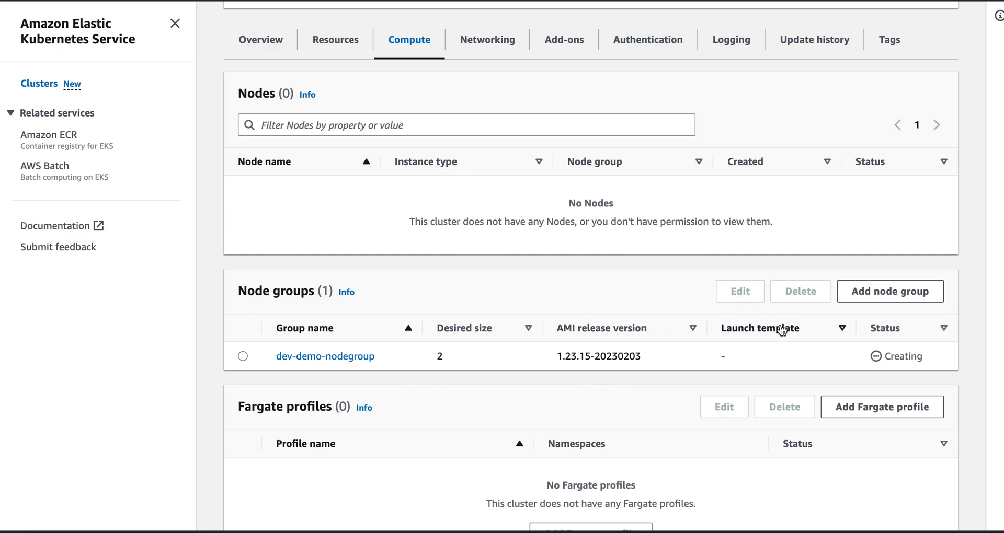
left_click(243, 358)
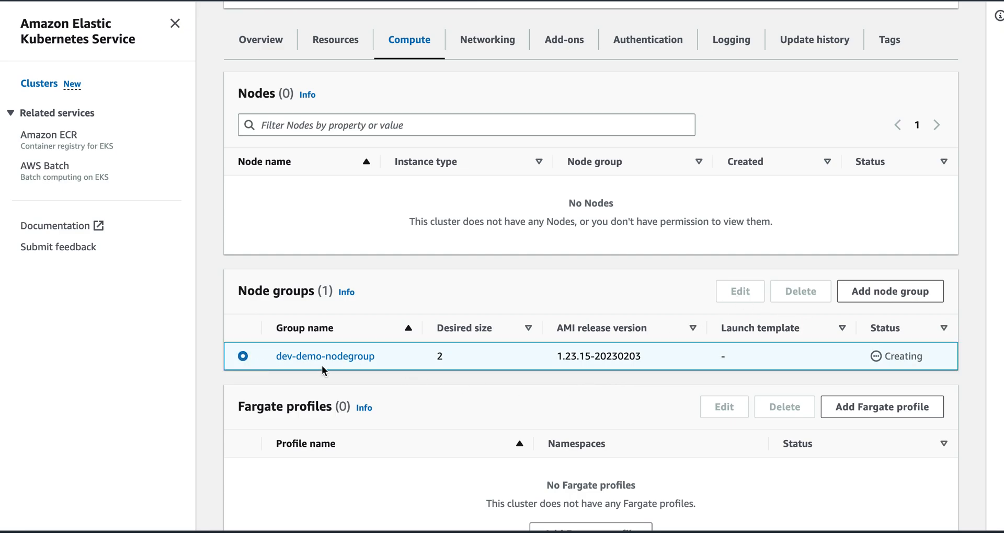
left_click(331, 358)
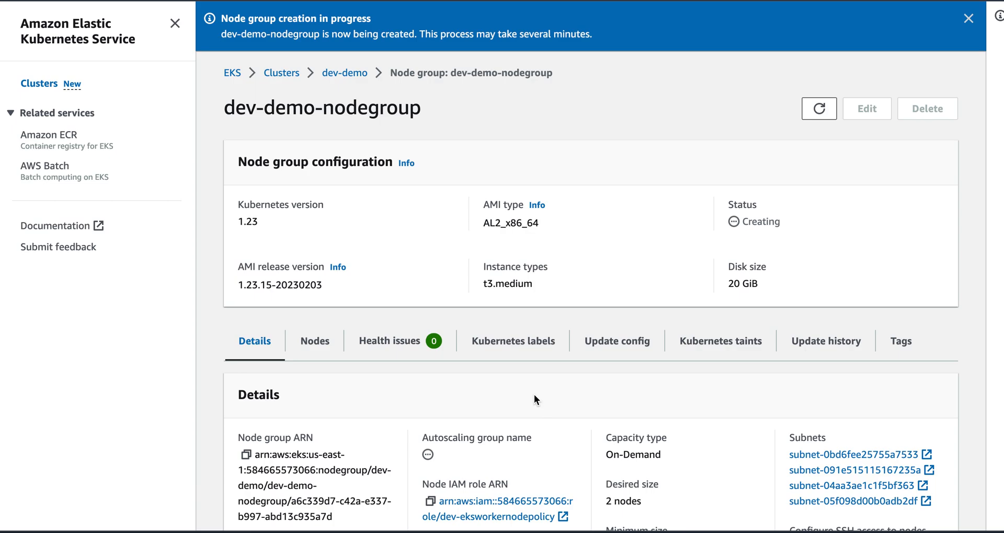
scroll(697, 407, "down", 3)
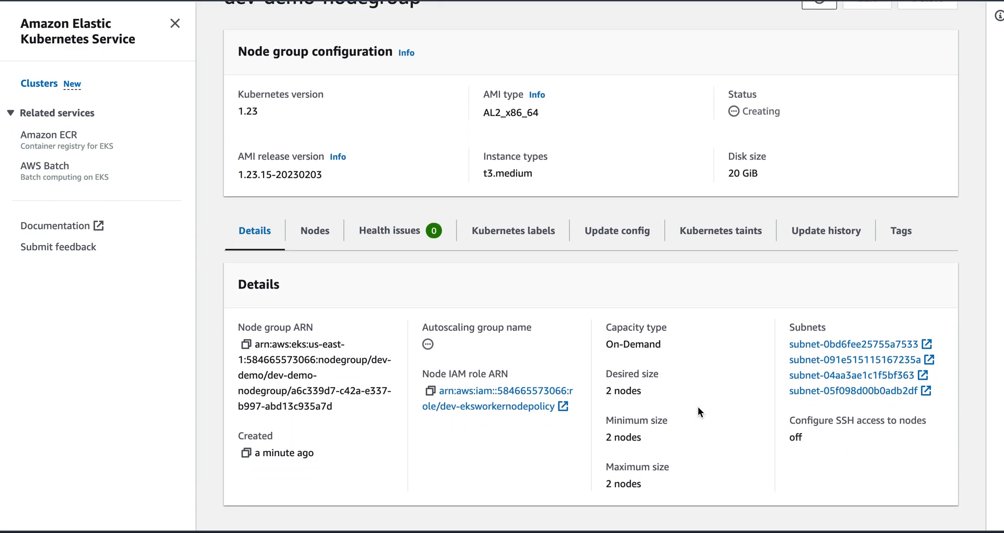
left_click(315, 231)
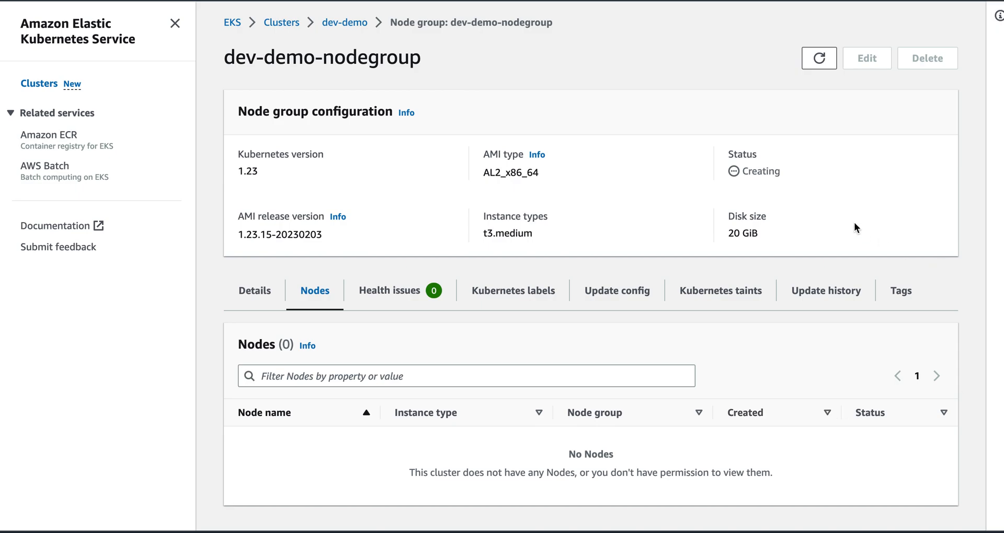
- Refresh the node group, then reload EC2 repeatedly as both t3.medium instances keep initializing
left_click(819, 60)
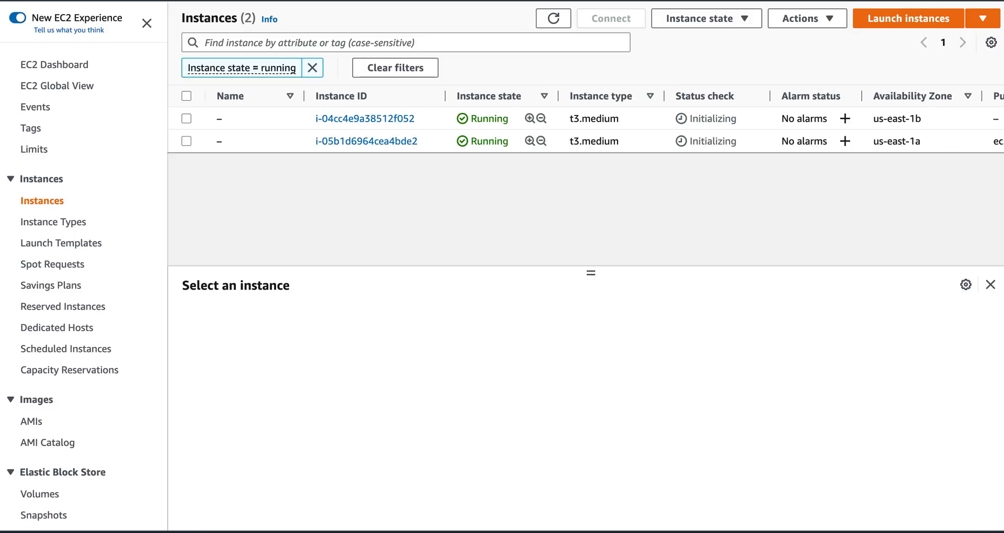
left_click(553, 21)
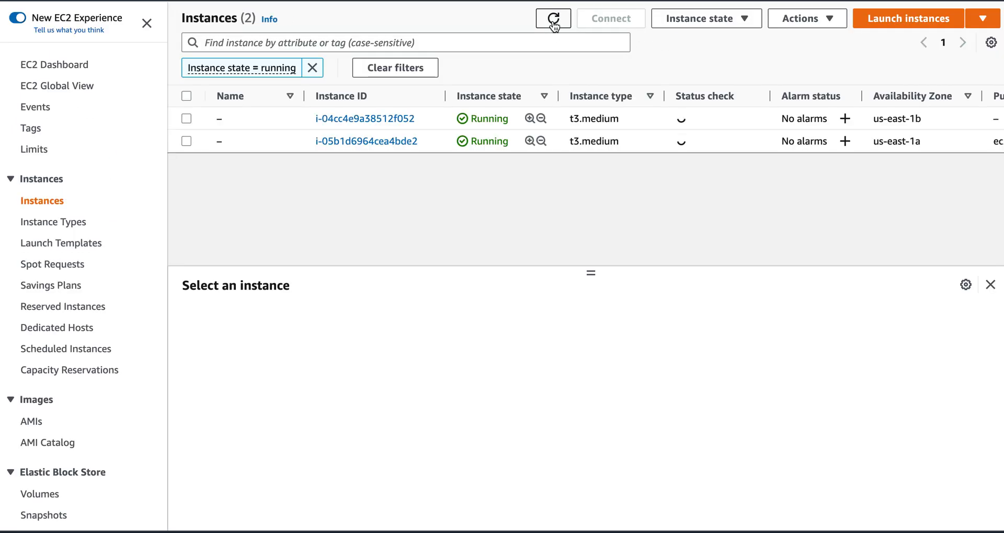
left_click(555, 20)
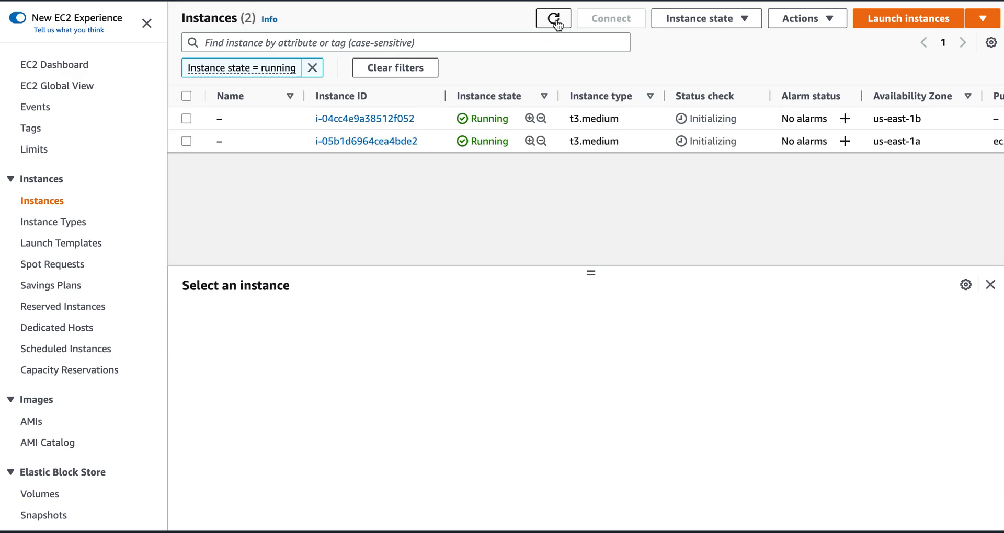
left_click(554, 20)
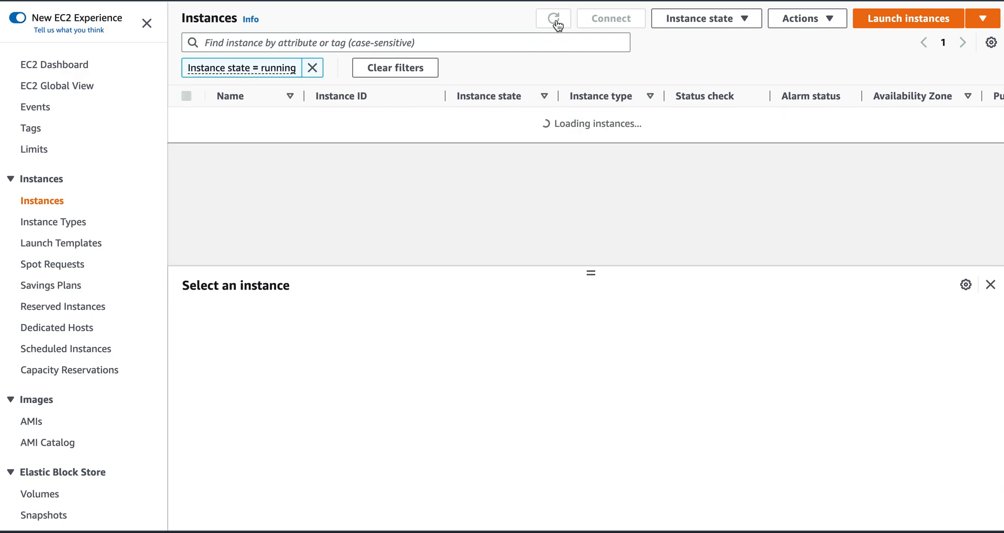
left_click(555, 21)
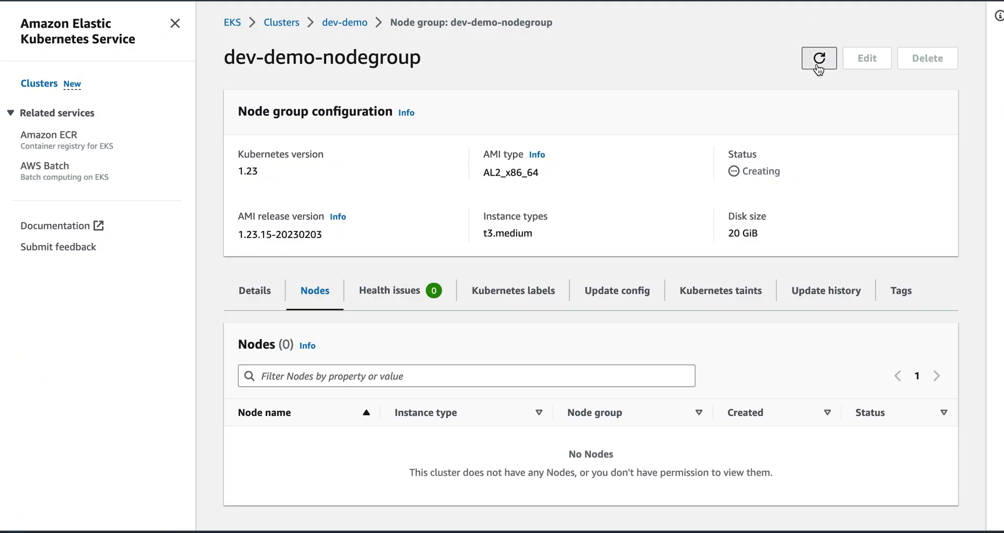
- Refresh dev-demo-nodegroup until Active with its nodes listed, then view the cluster's pods
left_click(819, 63)
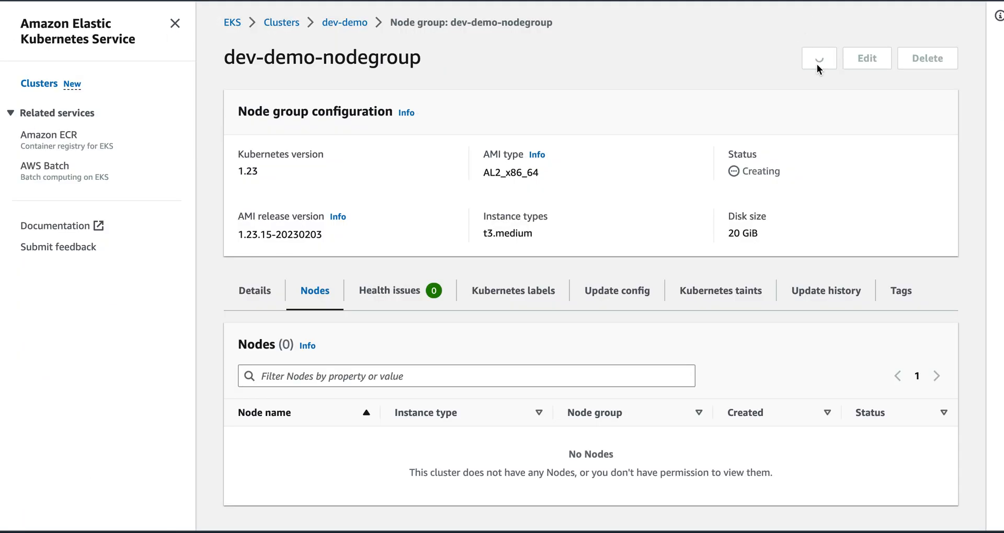
left_click(817, 68)
left_click(425, 290)
left_click(325, 323)
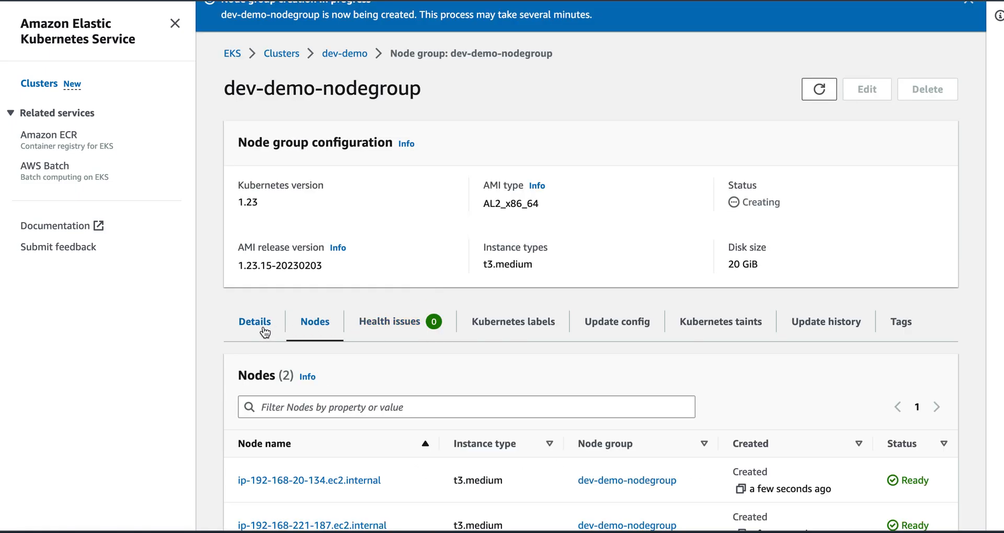
scroll(554, 397, "down", 1)
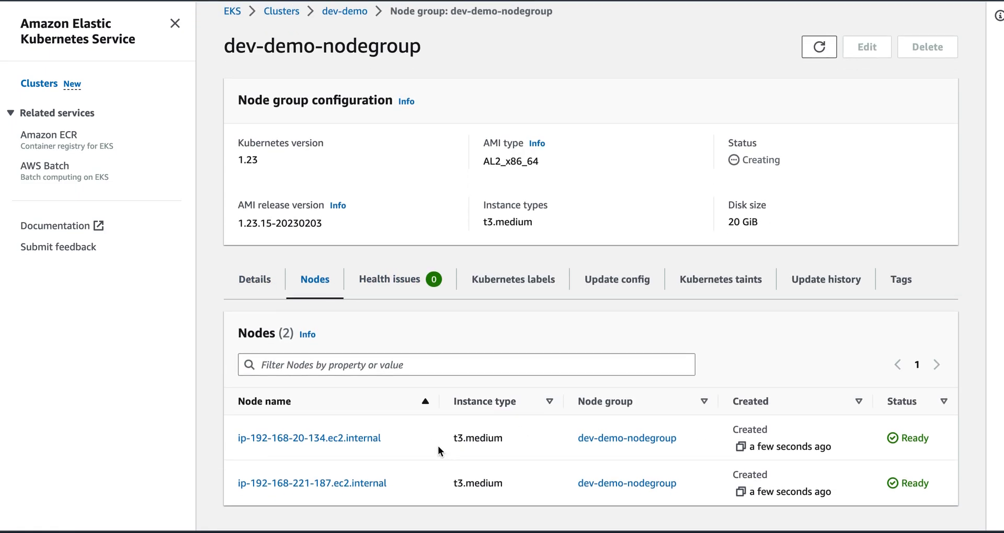
left_click(267, 289)
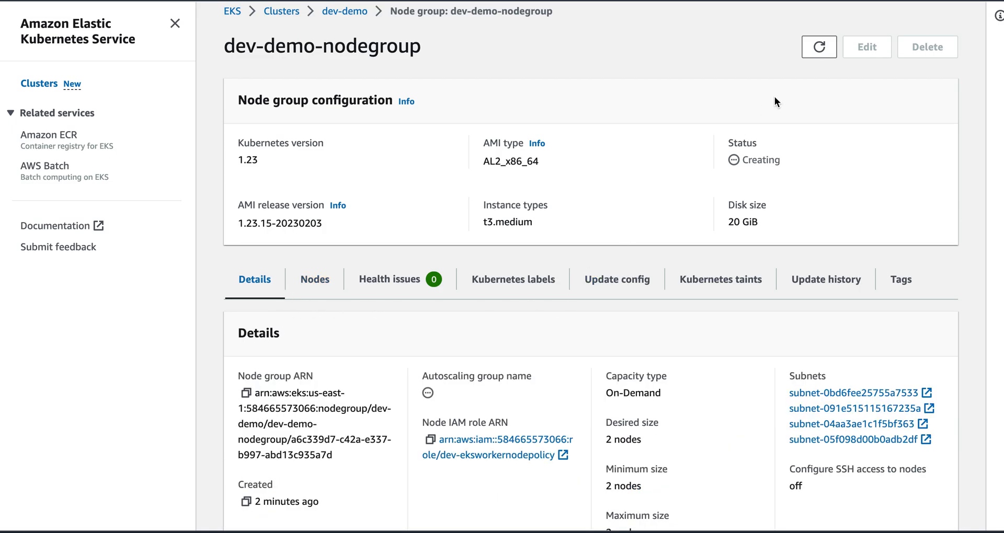
left_click(819, 48)
left_click(352, 12)
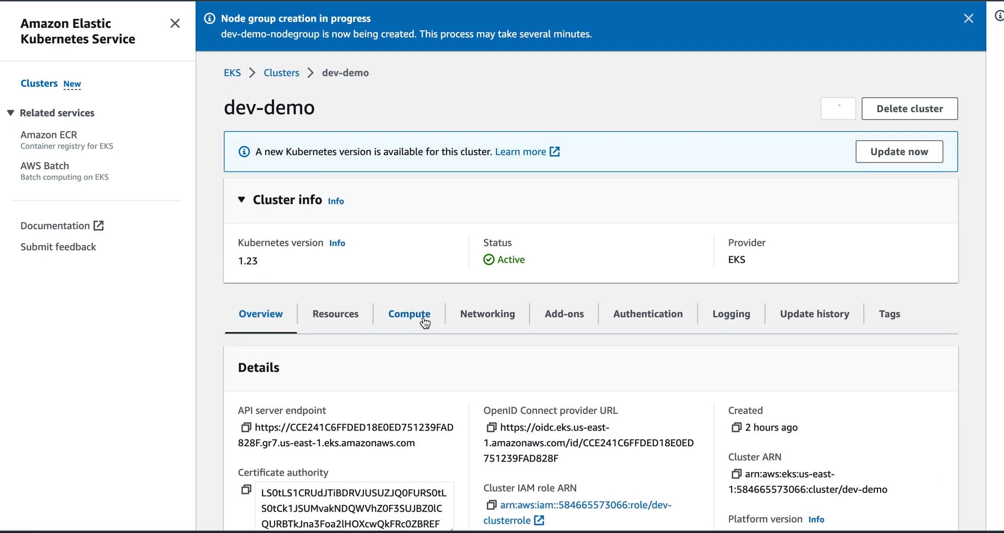
left_click(336, 314)
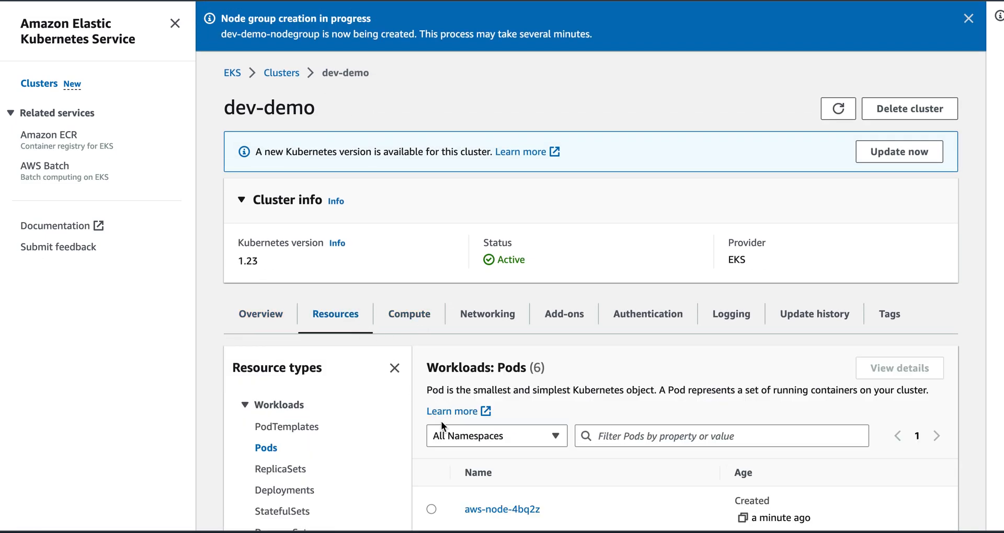
scroll(440, 421, "down", 2)
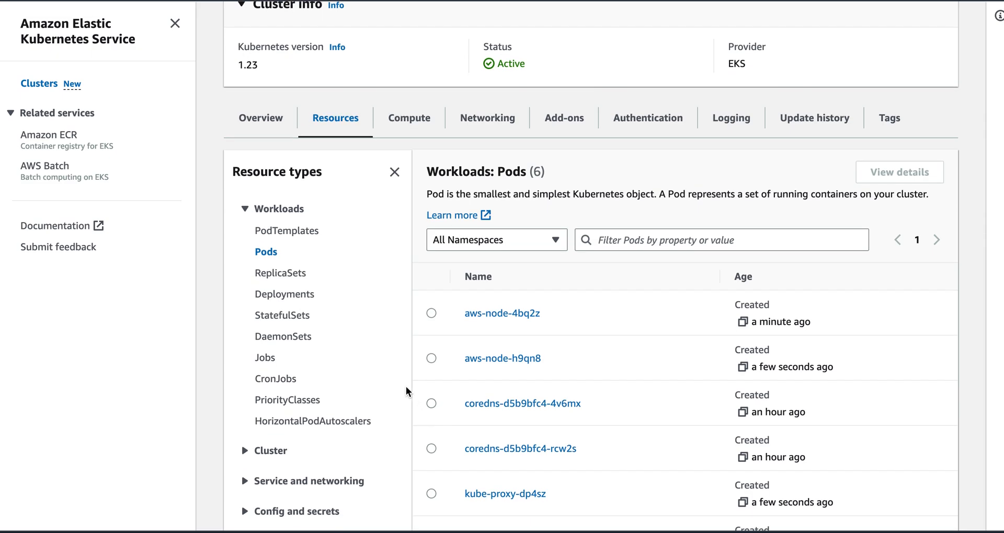
- Confirm two Ready t3.medium nodes in dev-demo's Compute view and switch to the terminal
left_click(424, 123)
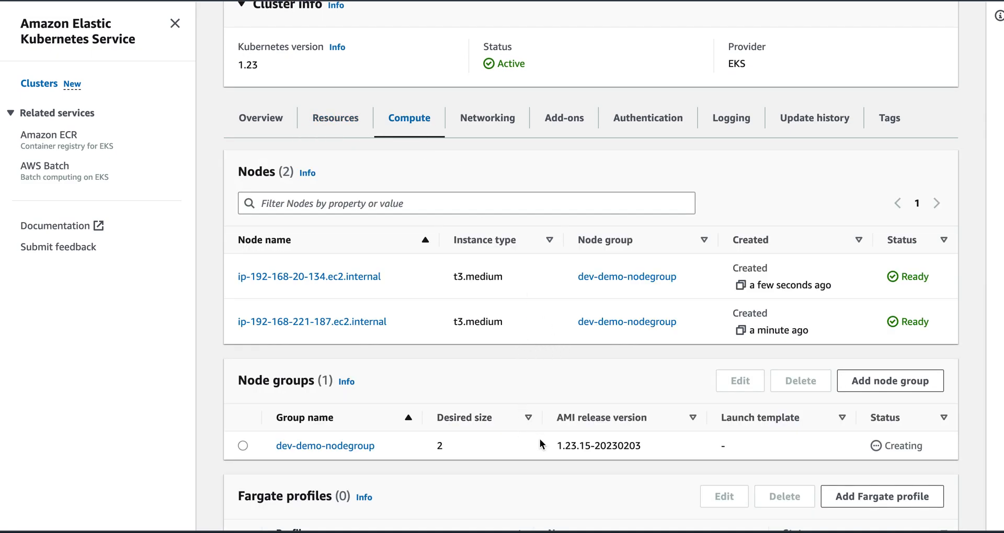
scroll(539, 444, "down", 3)
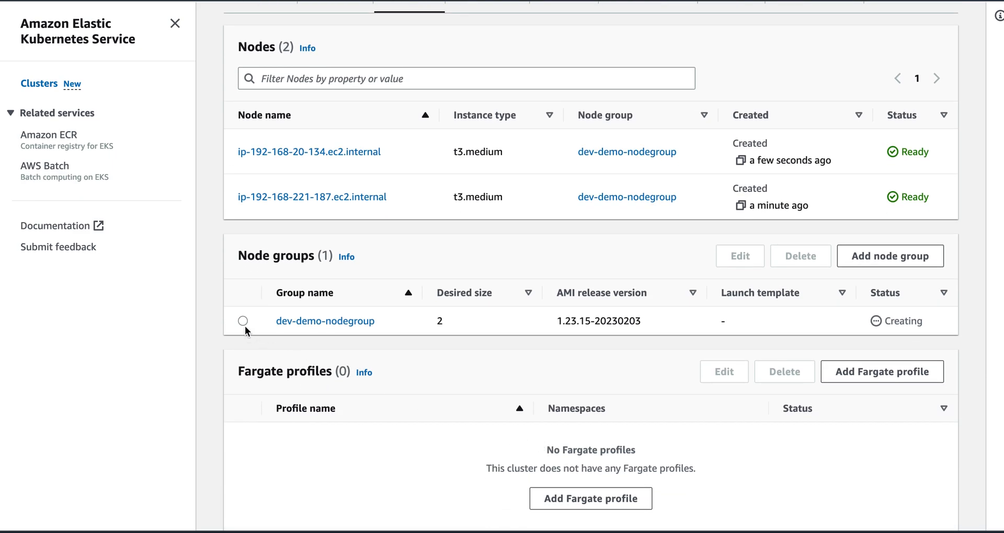
left_click(243, 322)
scroll(741, 347, "up", 2)
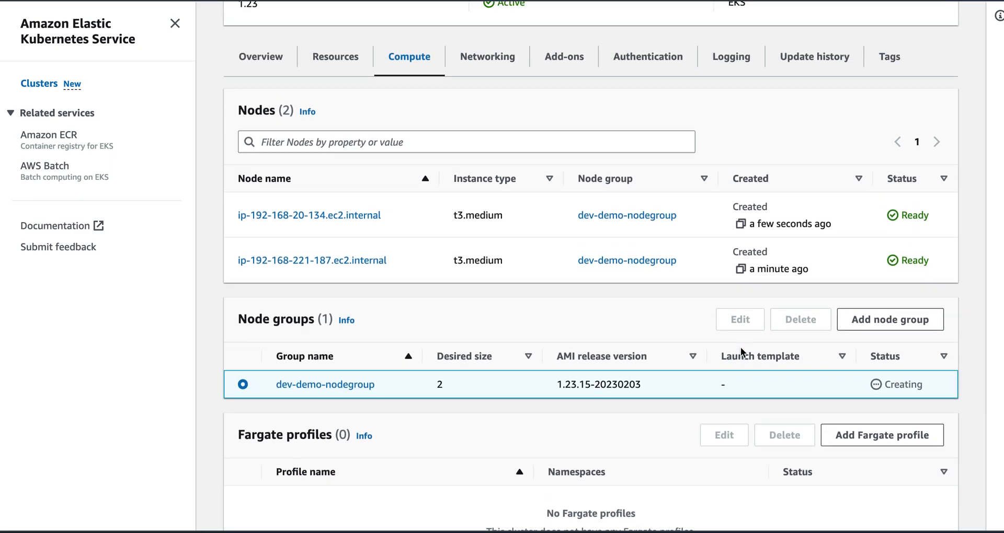
scroll(741, 347, "up", 3)
scroll(740, 291, "up", 2)
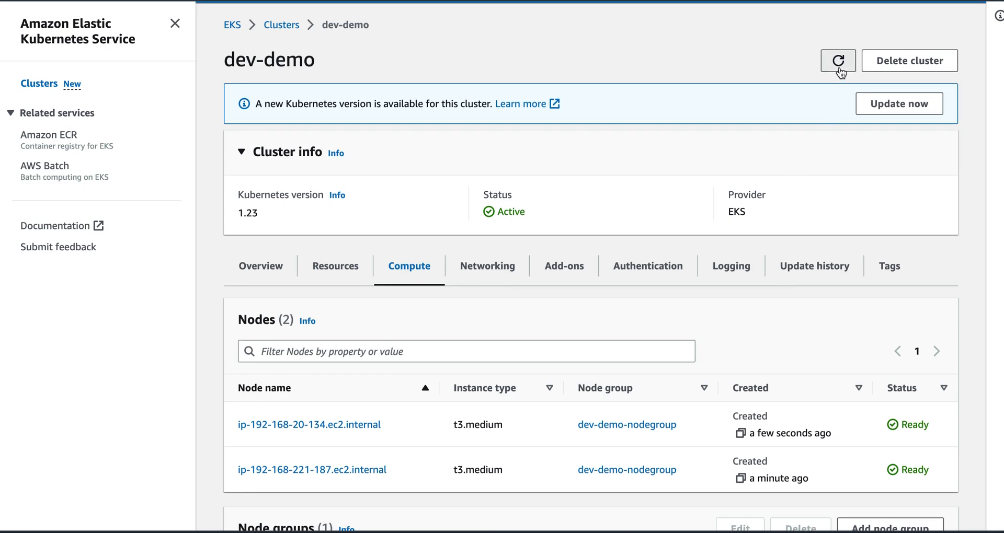
left_click(840, 67)
scroll(810, 200, "down", 5)
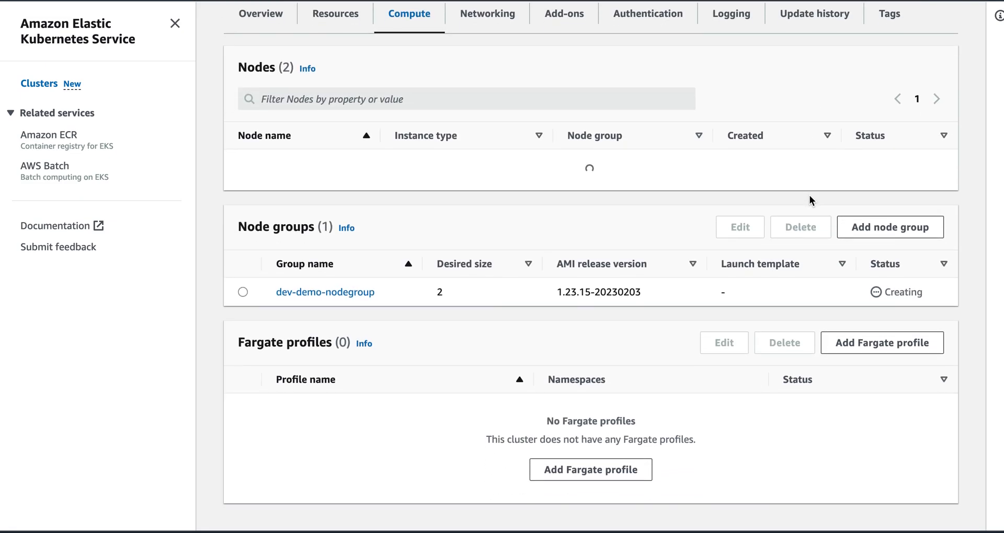
scroll(810, 195, "up", 3)
scroll(810, 195, "up", 3)
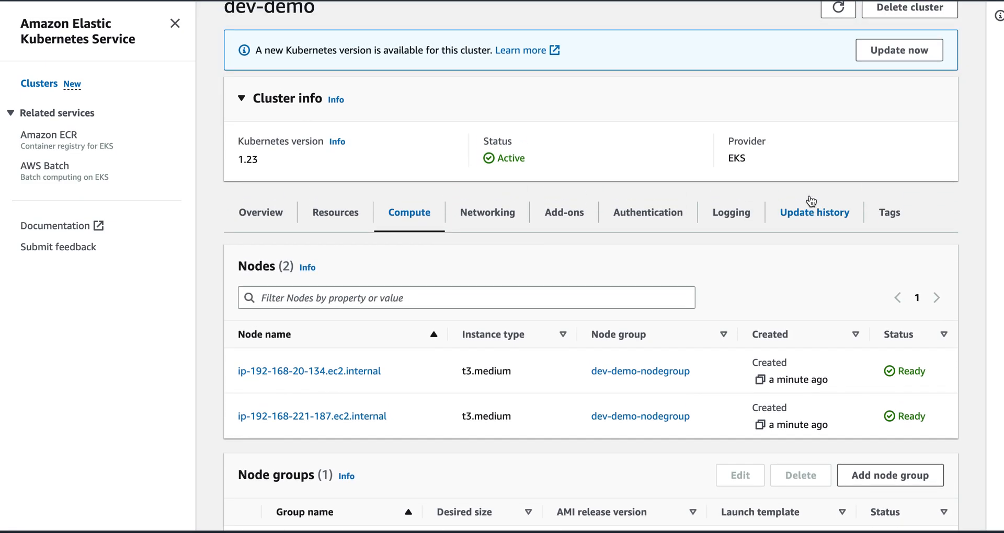
scroll(811, 188, "up", 2)
left_click(838, 88)
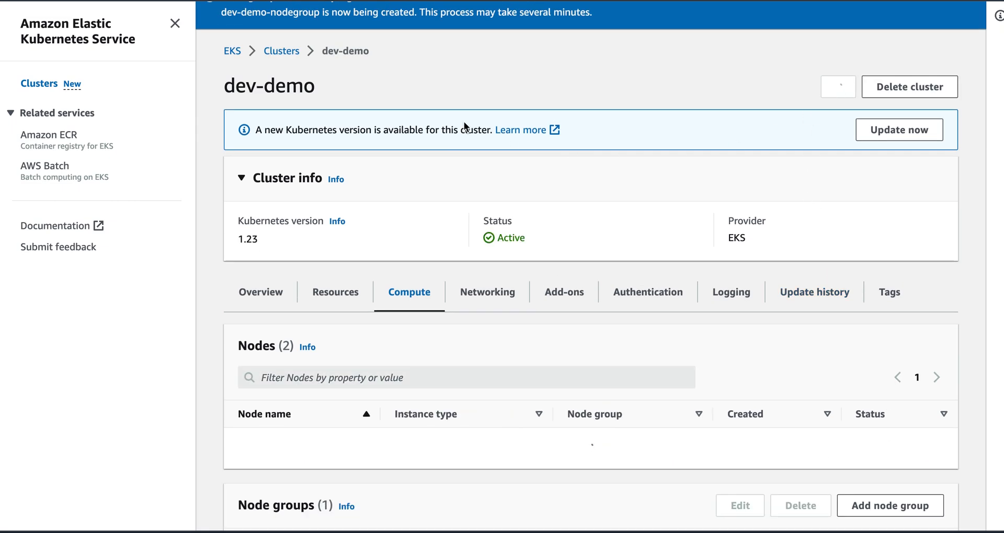
left_click(282, 51)
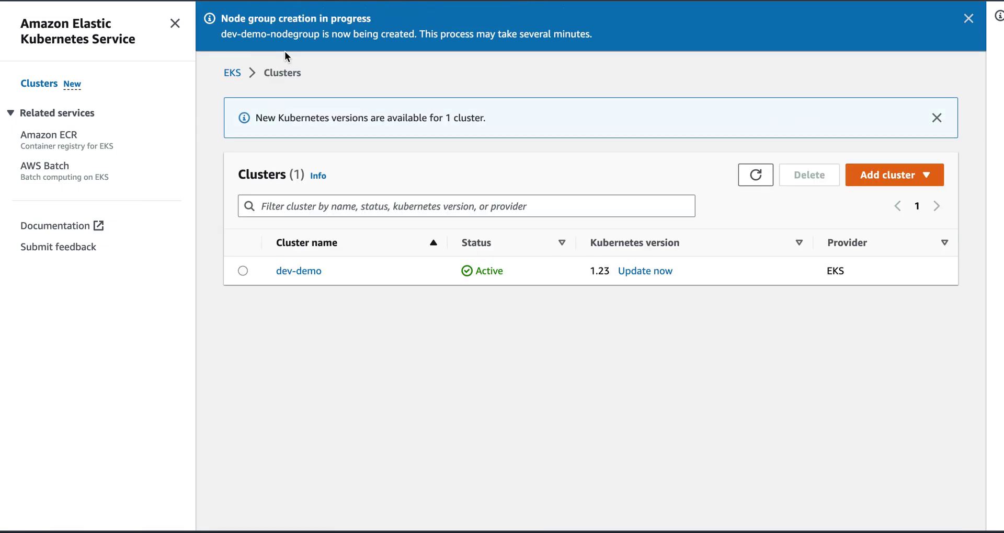
left_click(295, 271)
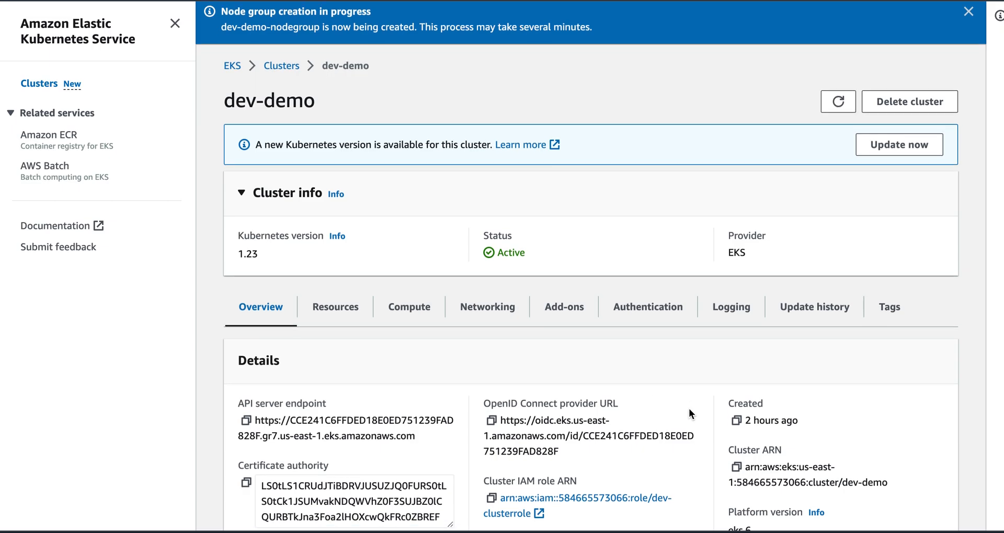
scroll(689, 413, "down", 3)
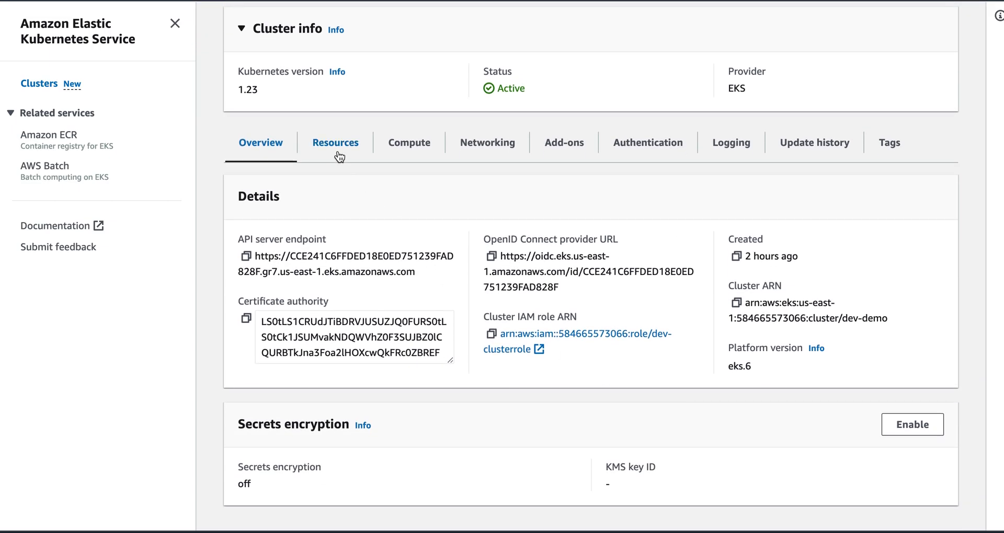
left_click(335, 153)
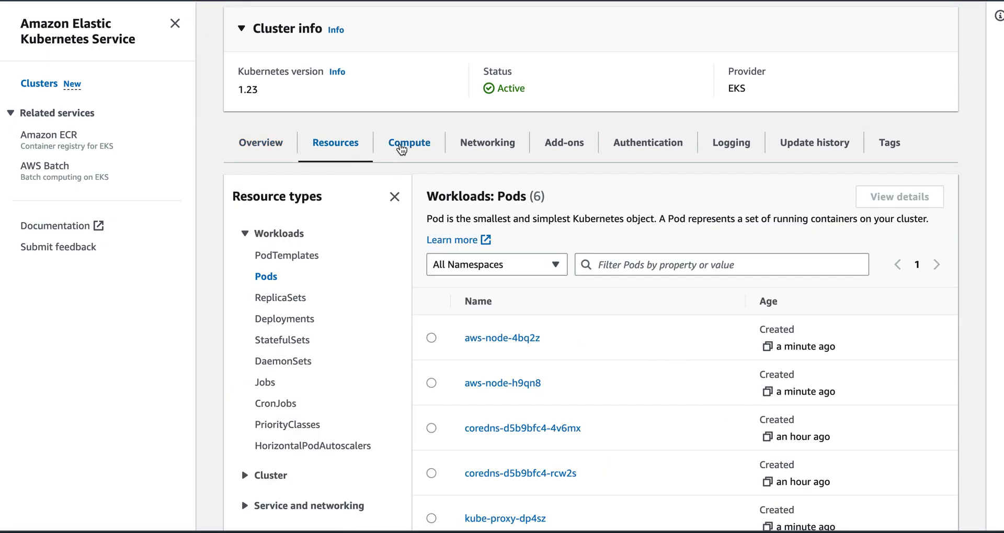
left_click(401, 148)
scroll(783, 287, "down", 1)
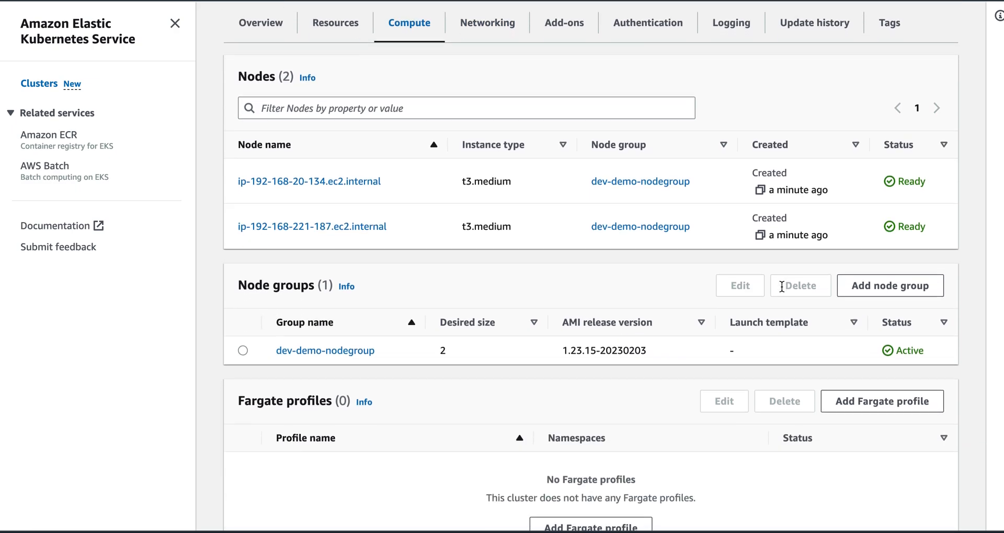
scroll(782, 287, "down", 1)
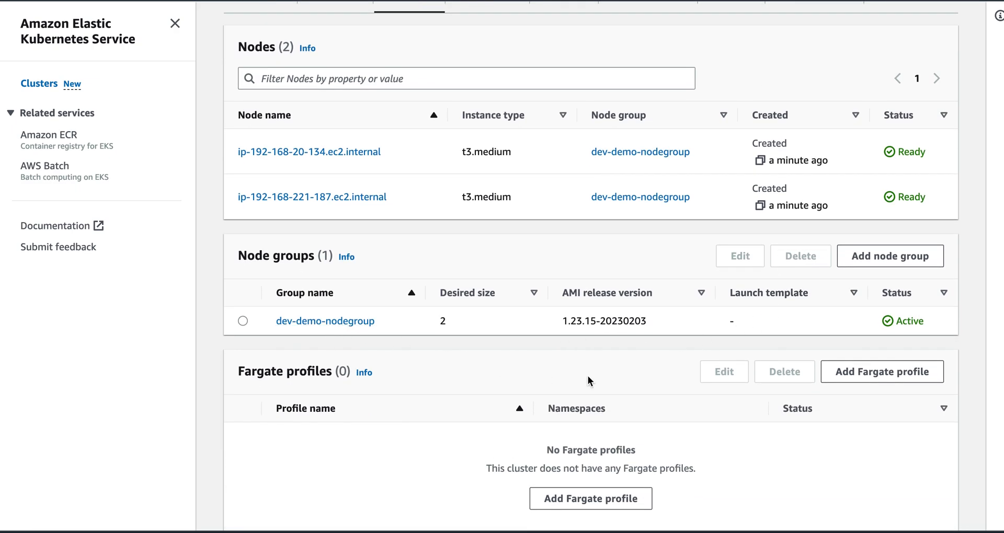
scroll(755, 411, "up", 2)
scroll(756, 411, "up", 2)
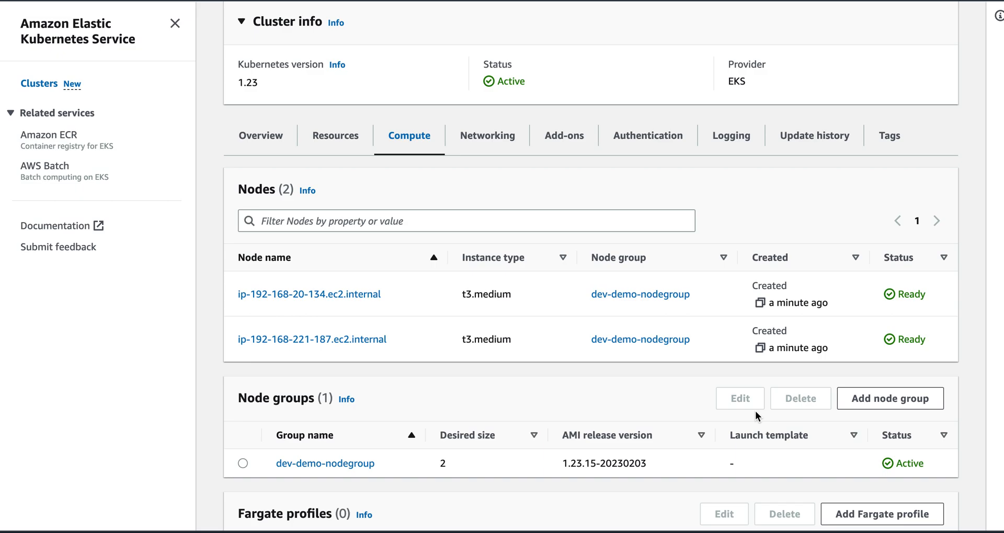
key("super+Tab")
key("super+Tab")
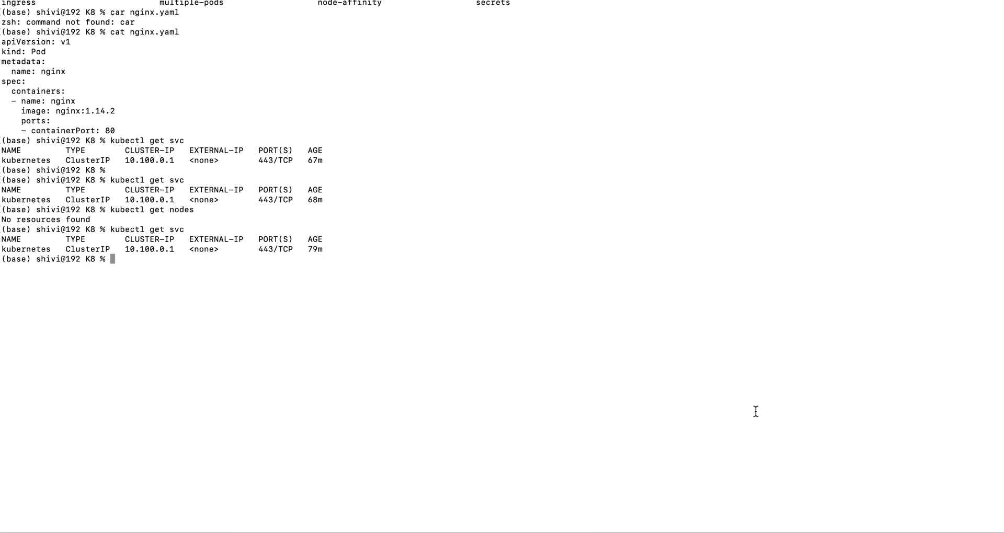
- Run 'kubectl get nodes' showing two Ready nodes, then 'kubectl get pods' showing none
key("Return")
key("Up")
key("Up")
key("Return")
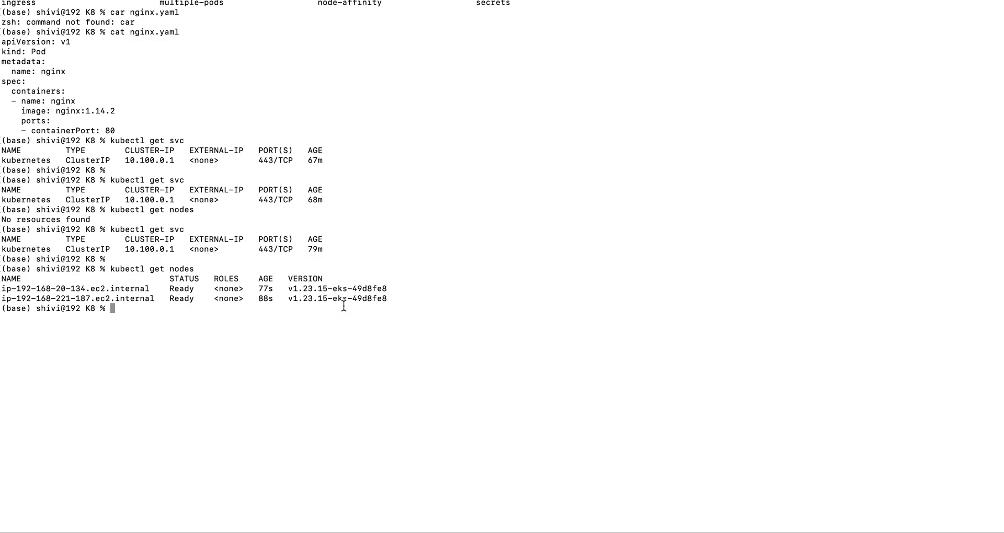
type("ku")
type("bectl get pod")
type("s")
key("Return")
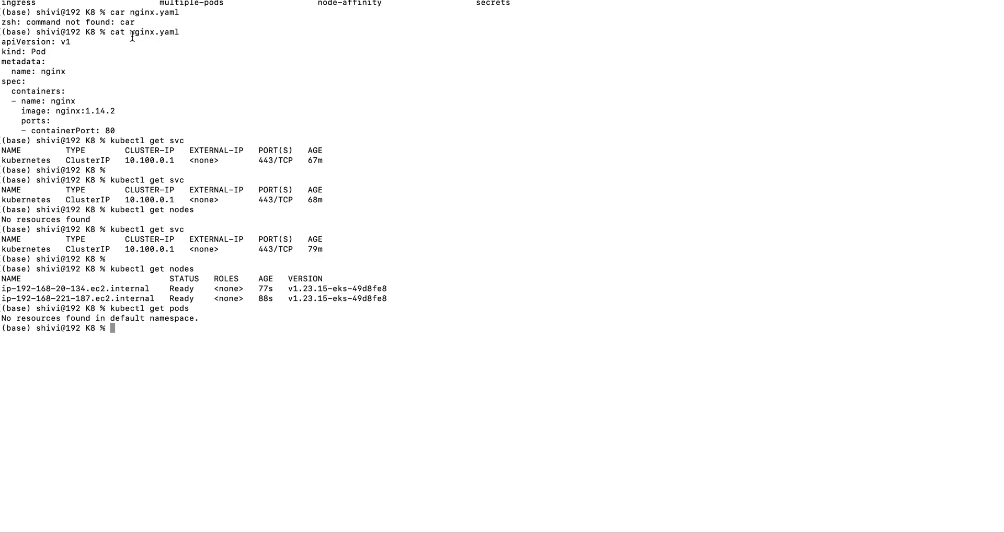
type("kube")
type("ctl create ")
type("0p")
- Create the nginx pod with 'kubectl create -f nginx.yaml'
key("BackSpace")
key("BackSpace")
type("0p")
key("BackSpace")
key("BackSpace")
type("-f n")
type("ginx")
key("Tab")
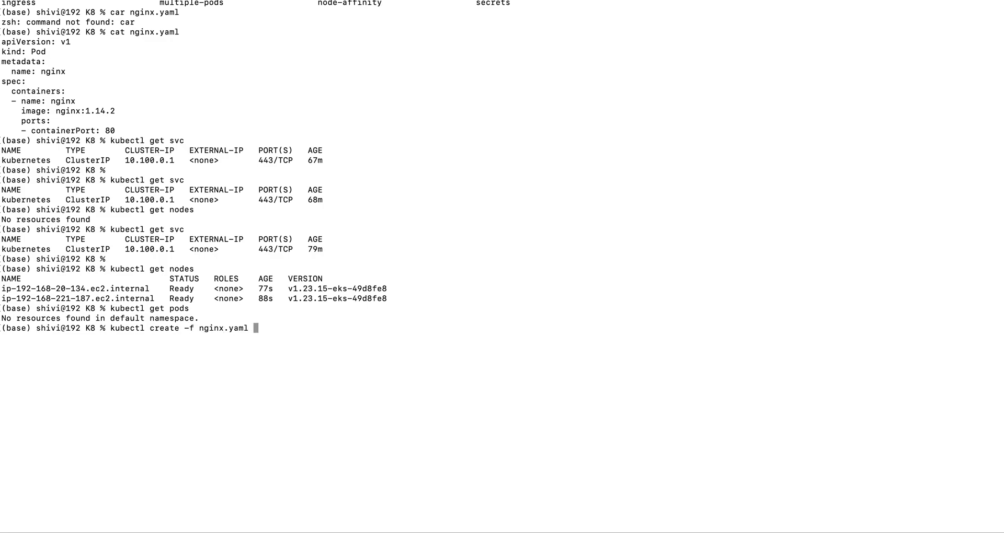
key("Return")
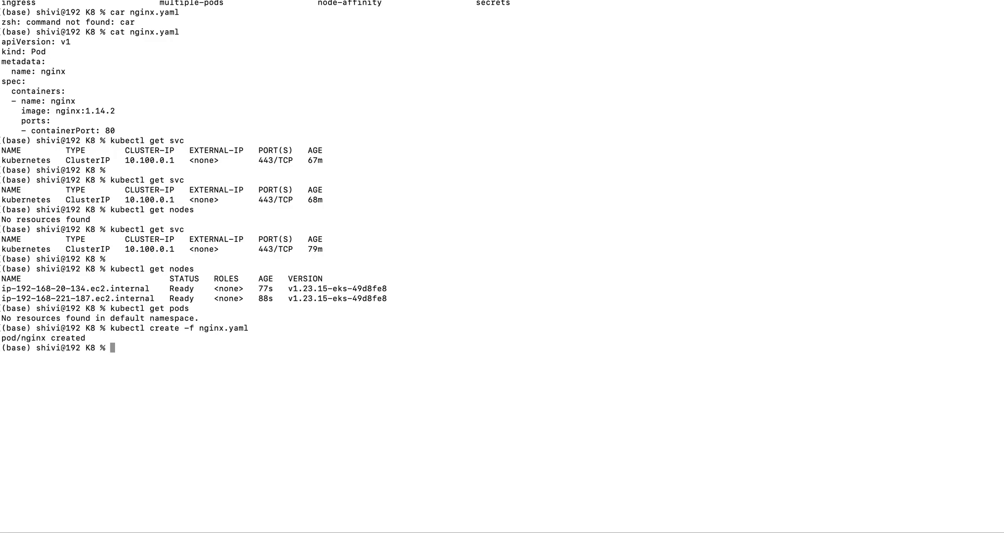
- Rerun 'kubectl get pods' until nginx shows Running 1/1, then return to the EKS console
key("Return")
key("Up")
key("Up")
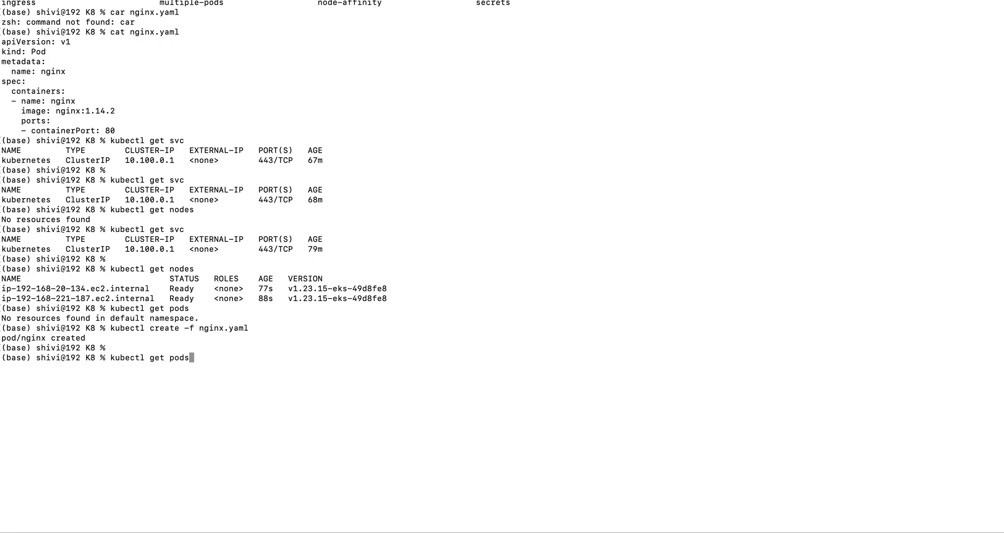
key("Return")
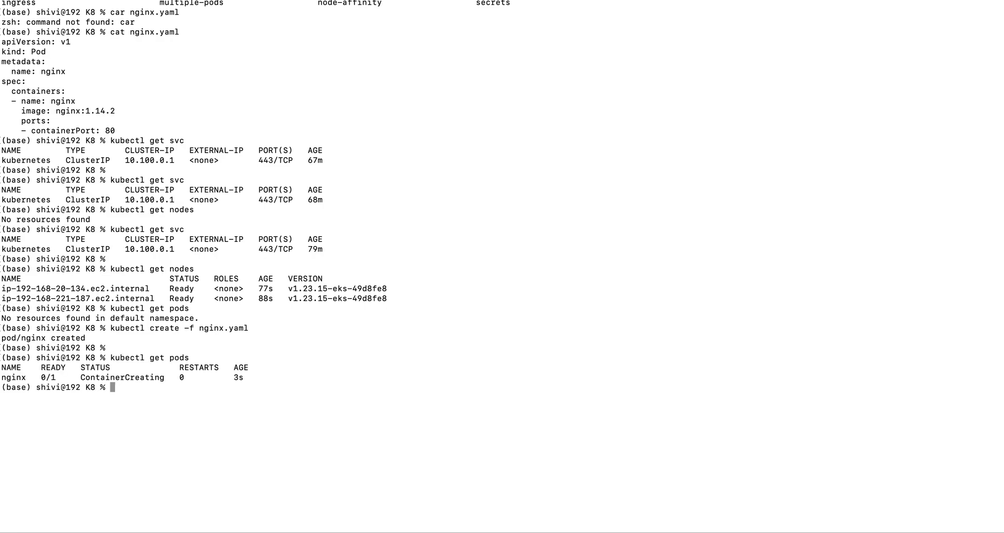
key("Up")
key("Return")
key("Up")
key("Return")
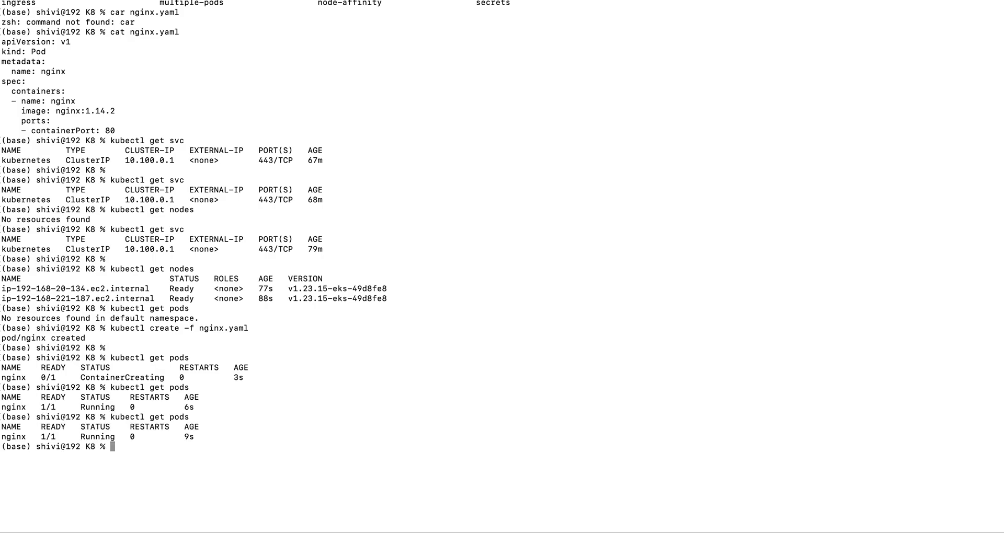
key("super+Tab")
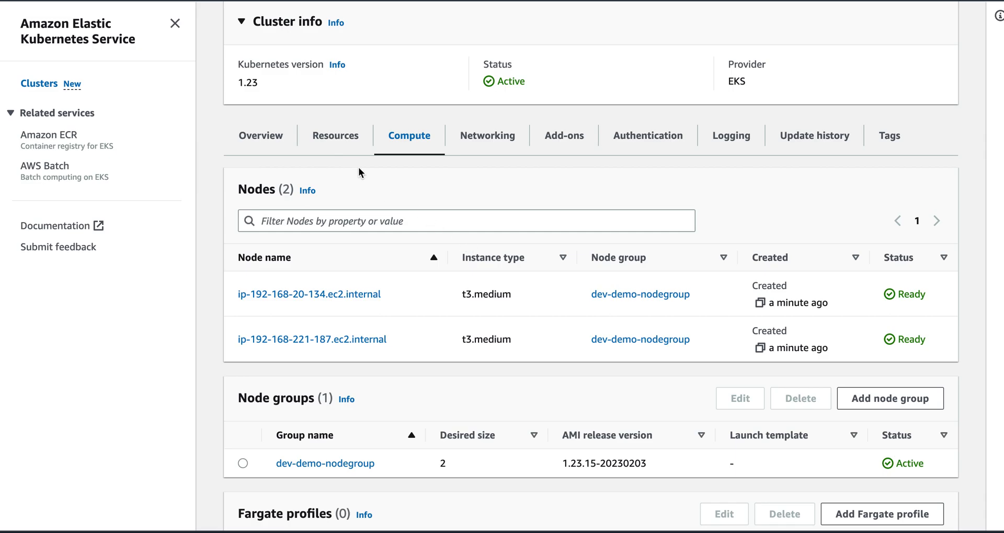
- Refresh the dev-demo Pods list so the nginx pod appears, making seven pods
left_click(336, 135)
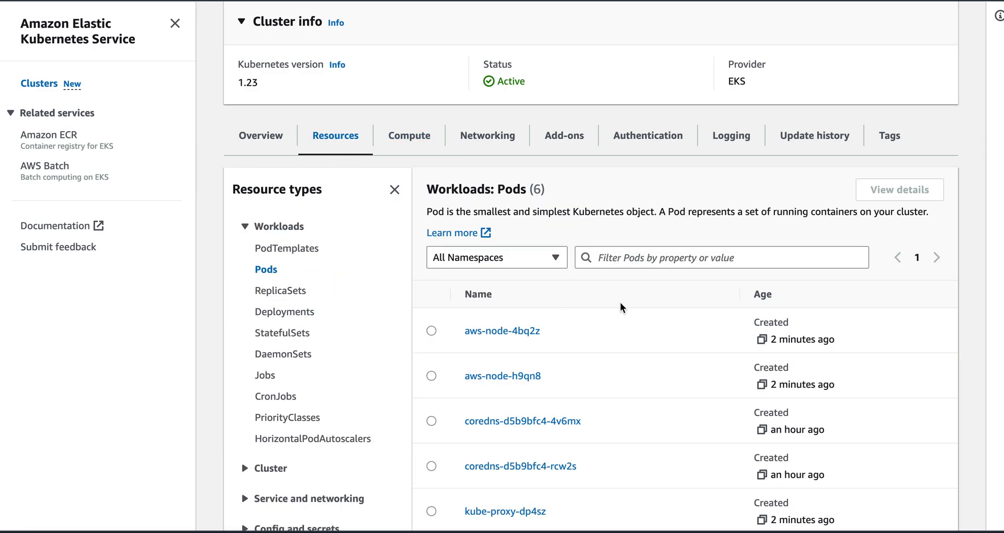
scroll(762, 366, "down", 5)
scroll(763, 370, "up", 3)
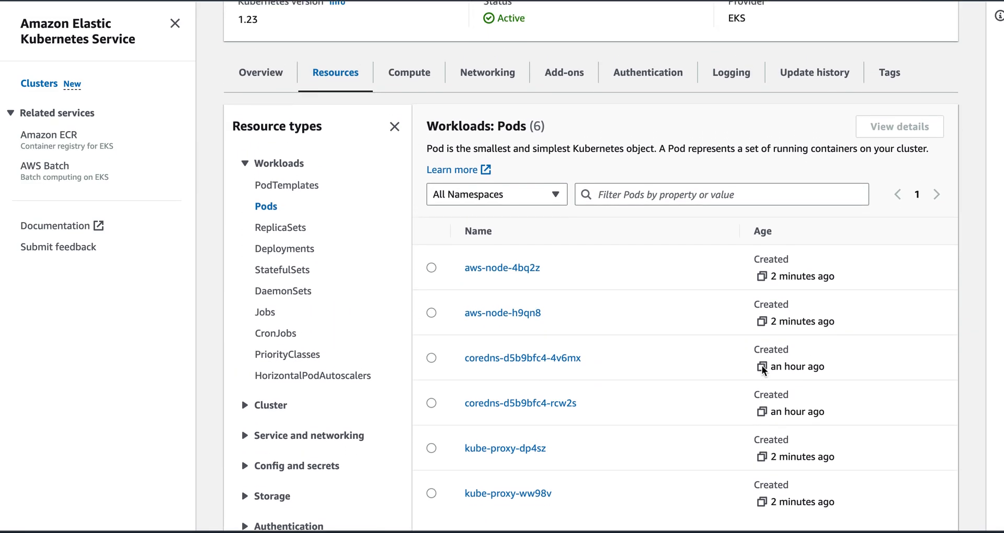
scroll(762, 366, "up", 1)
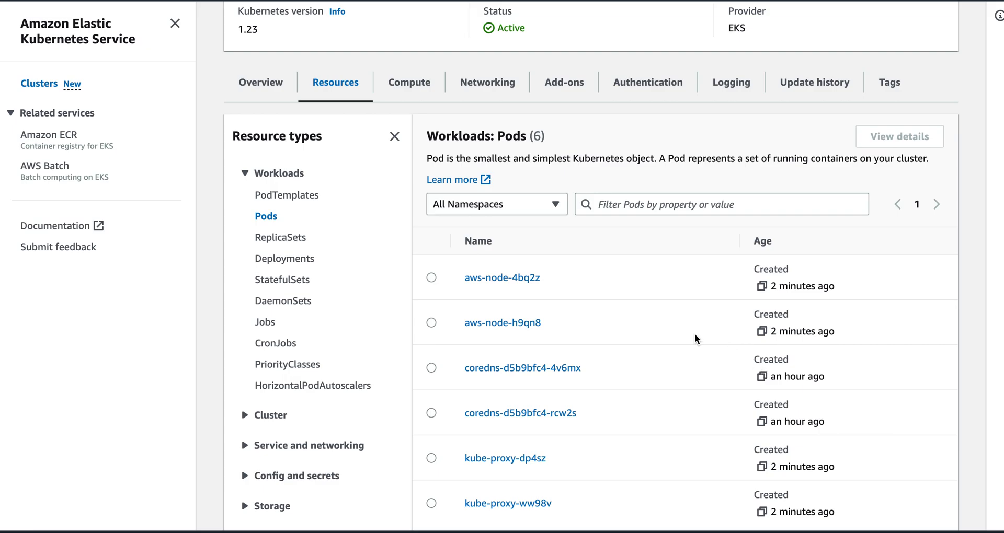
left_click(274, 88)
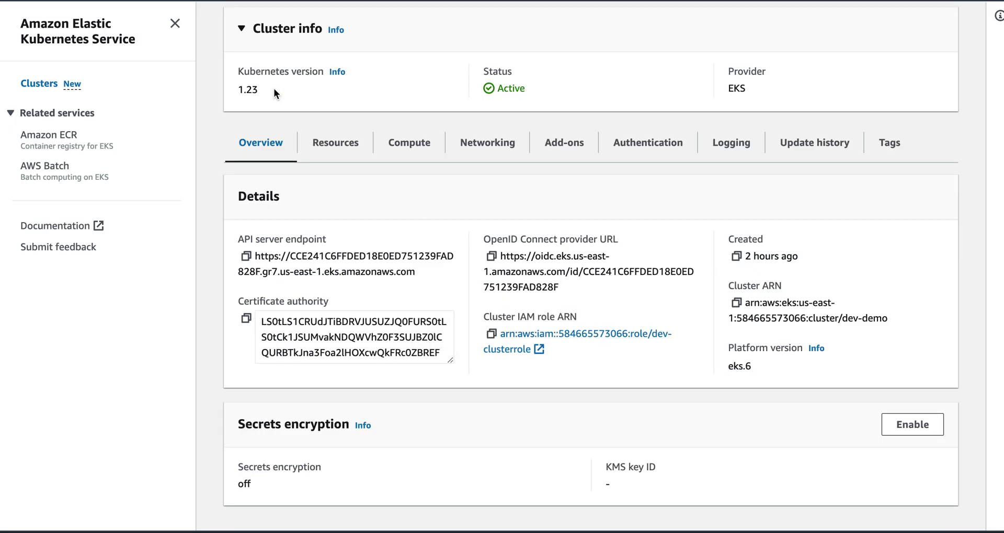
left_click(343, 151)
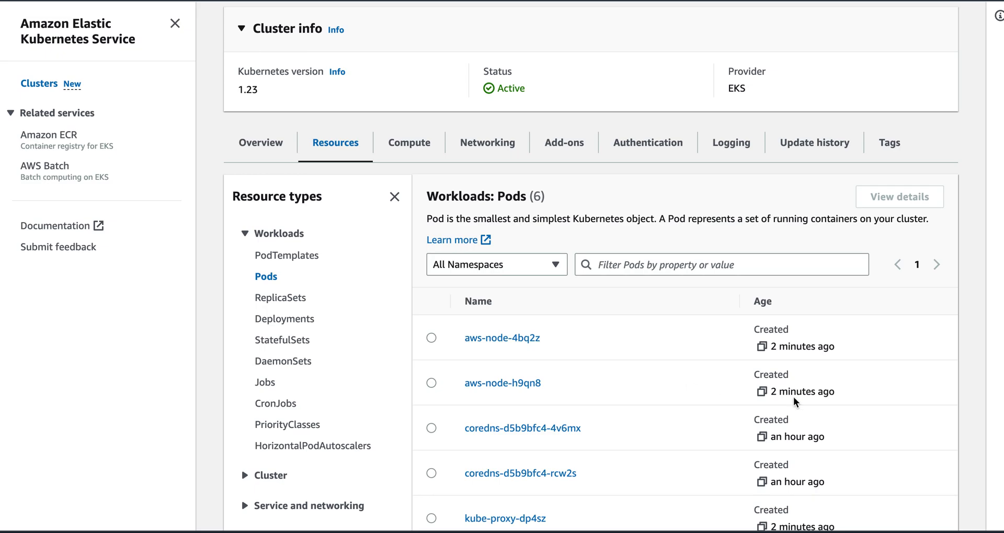
scroll(794, 400, "down", 2)
scroll(793, 402, "down", 1)
scroll(793, 402, "up", 1)
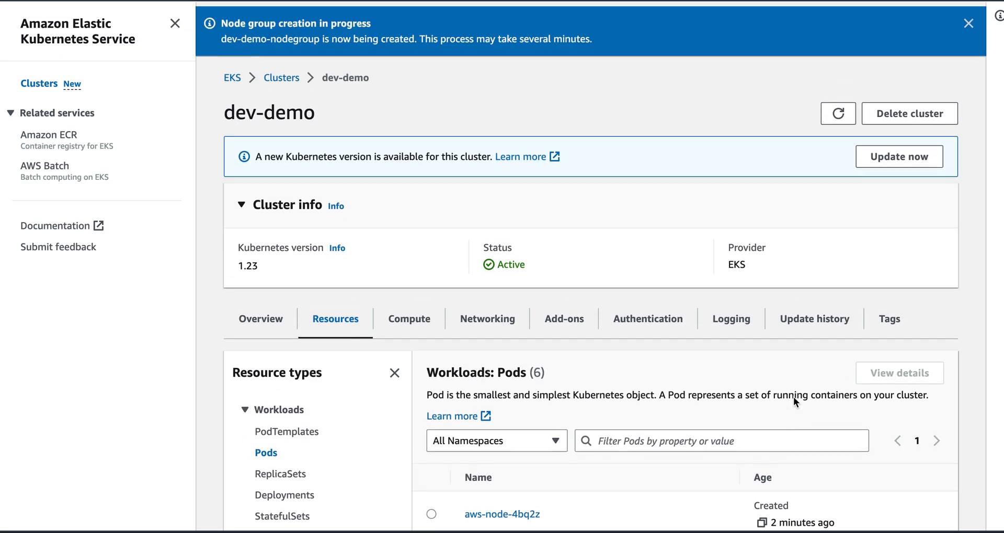
left_click(838, 111)
scroll(826, 340, "down", 3)
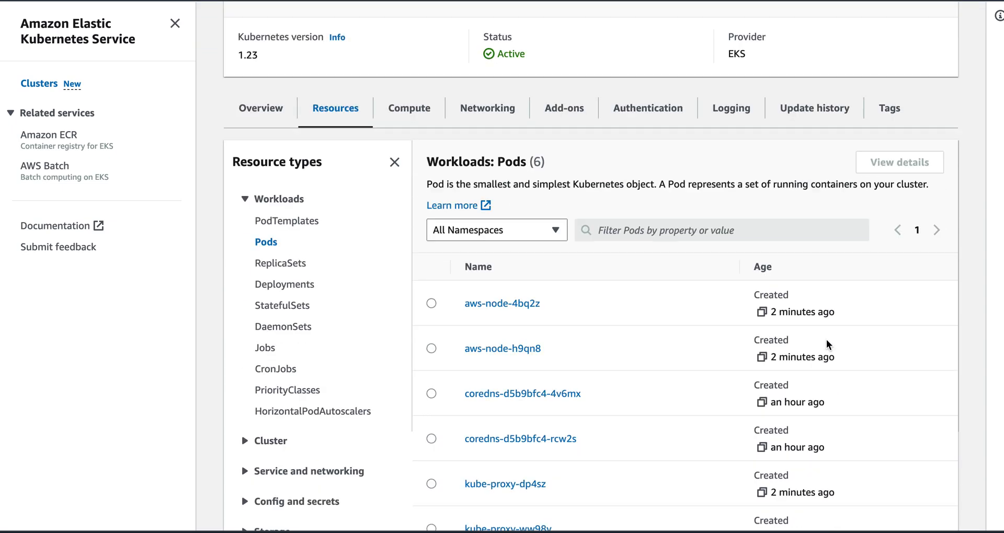
scroll(827, 343, "down", 2)
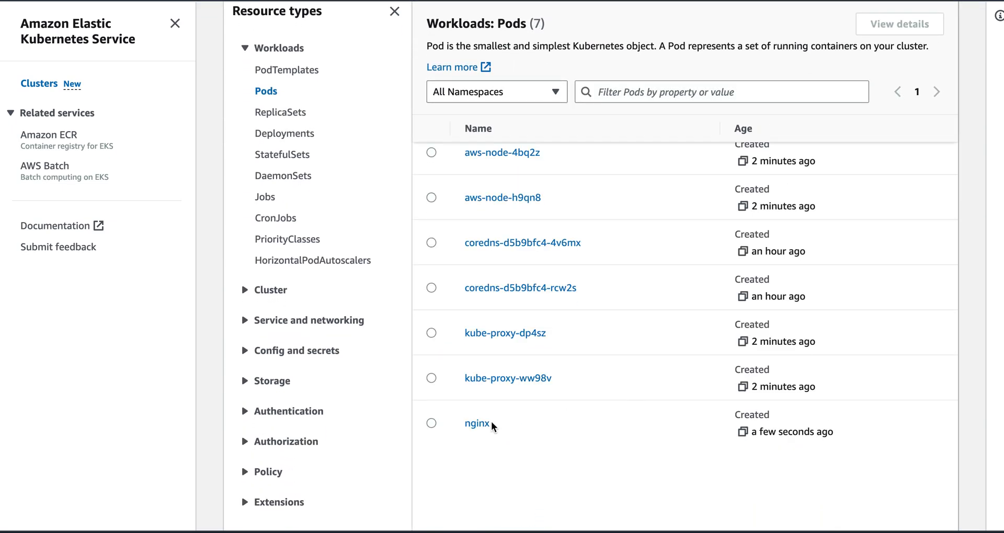
- View the nginx pod's details showing Running in default, then return to the dev-demo overview
left_click(432, 424)
left_click(477, 424)
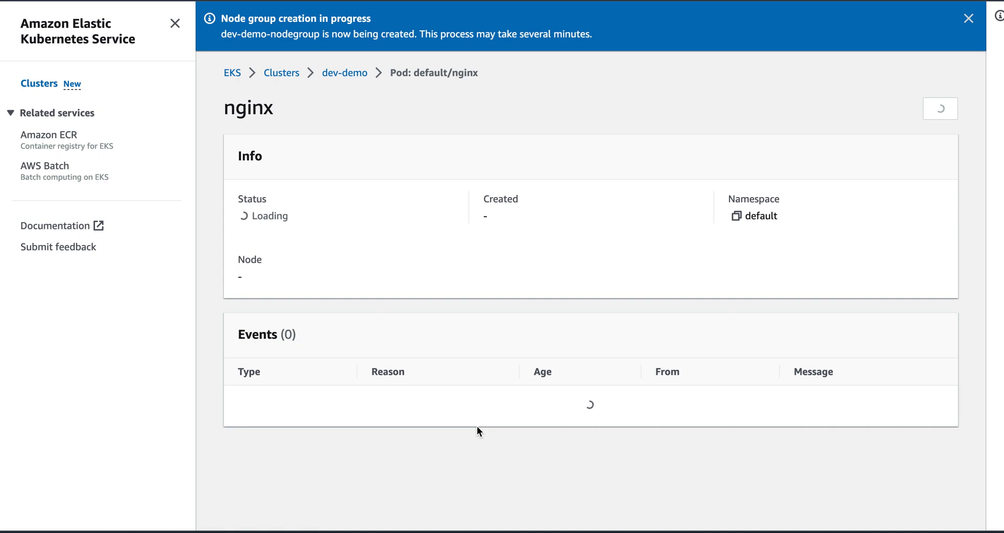
scroll(607, 401, "down", 2)
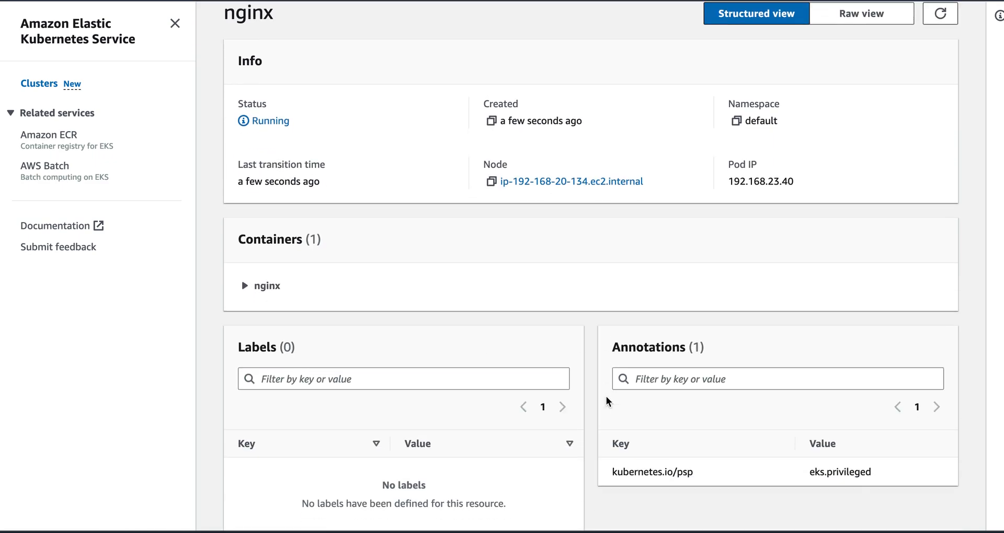
scroll(594, 419, "up", 2)
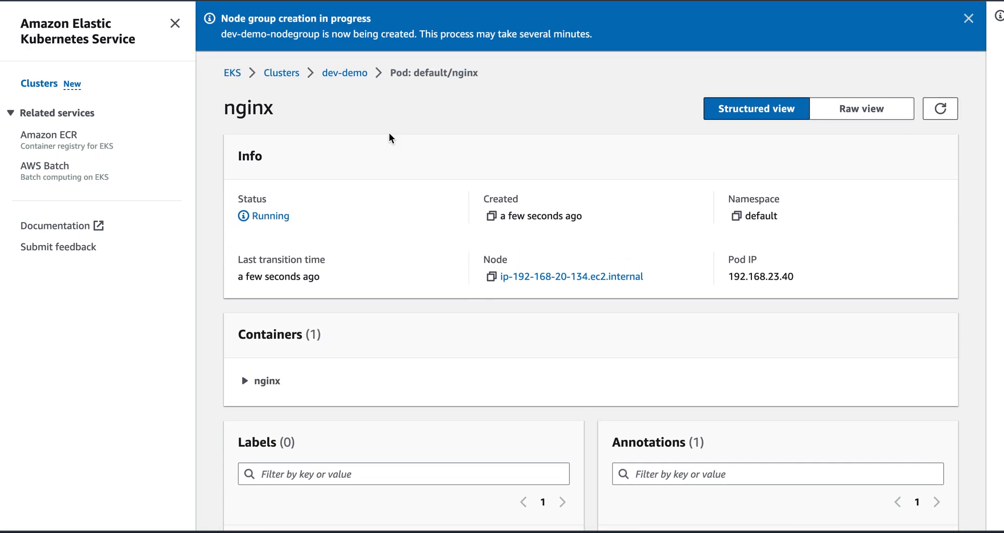
left_click(332, 74)
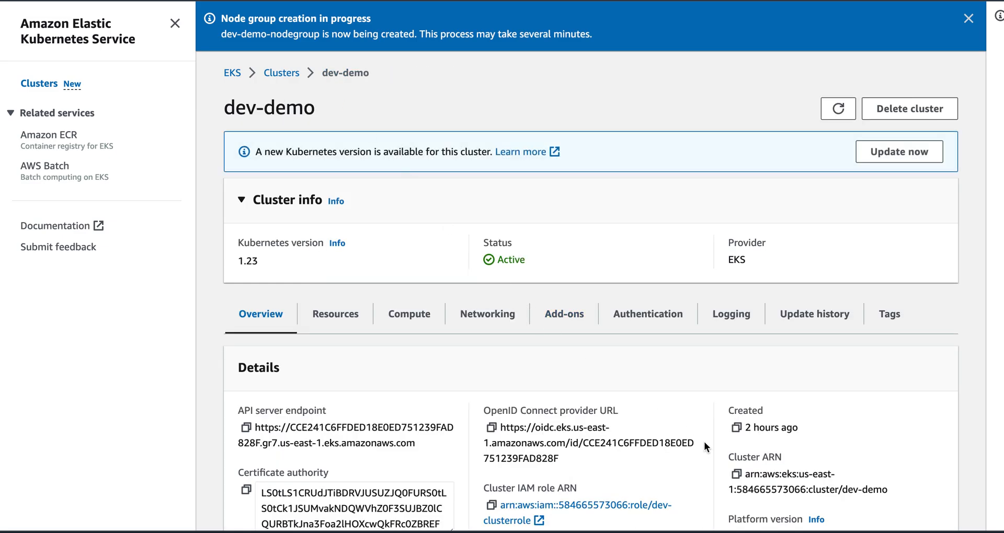
scroll(707, 446, "down", 2)
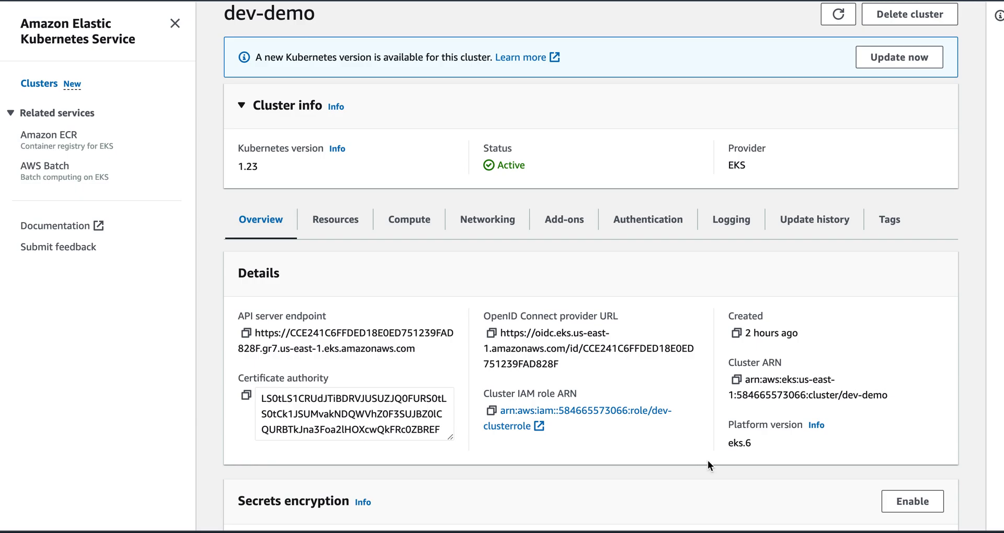
scroll(707, 461, "down", 2)
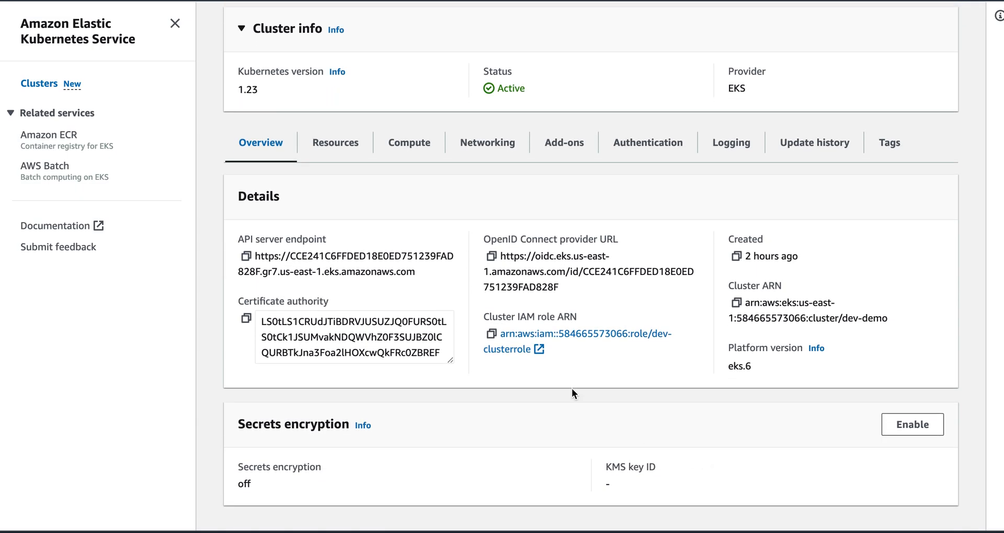
- Review the cluster's workloads: ReplicaSets, Deployments, StatefulSets, Jobs and CronJobs
left_click(352, 148)
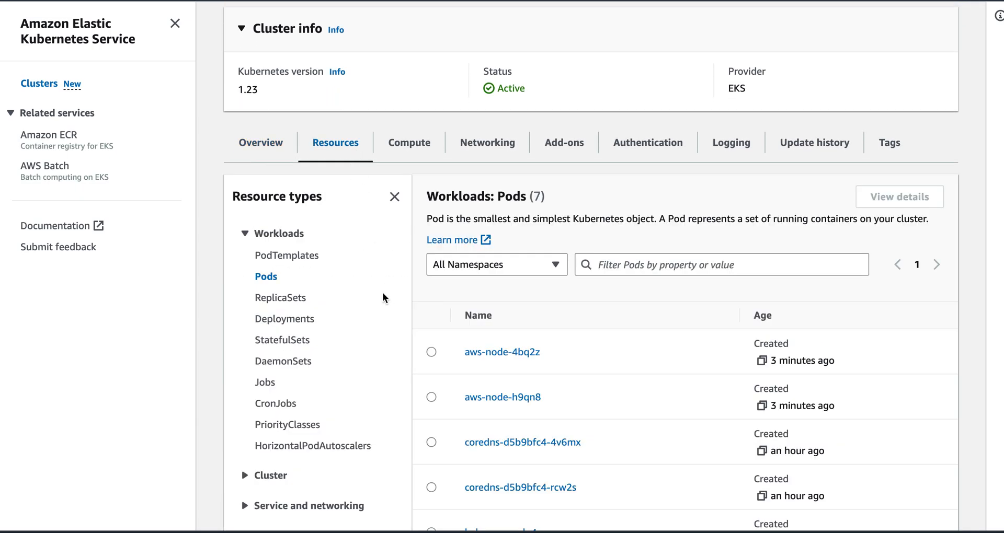
scroll(736, 443, "down", 1)
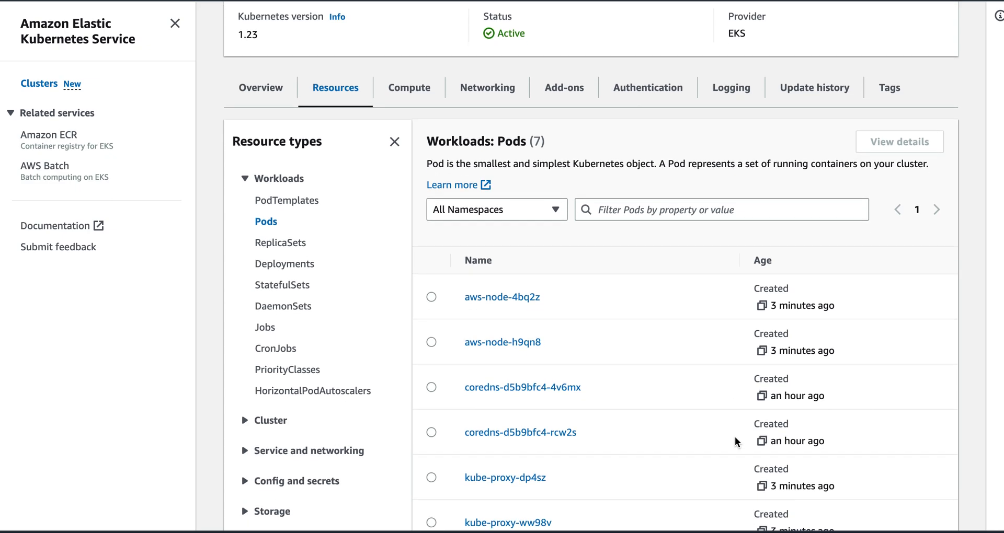
scroll(736, 443, "down", 2)
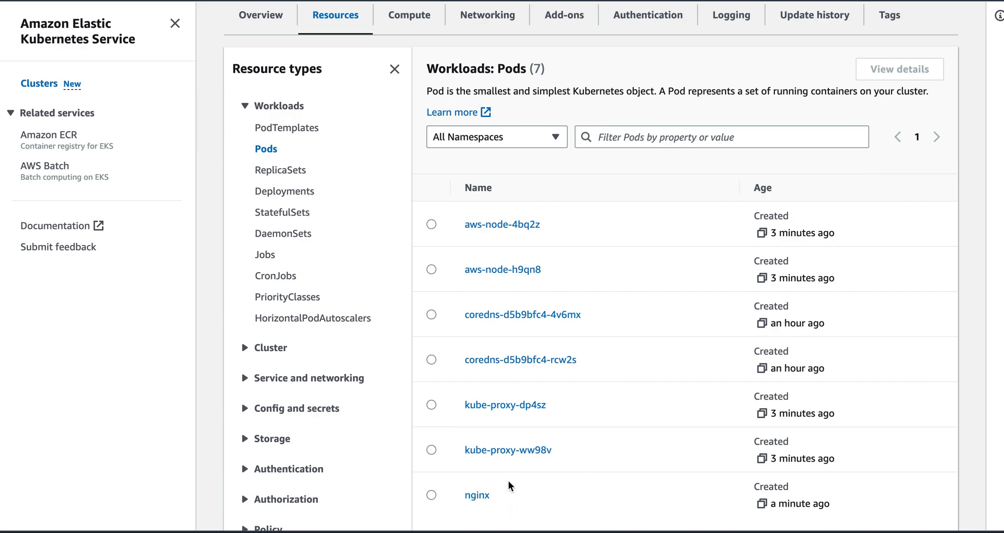
left_click(289, 169)
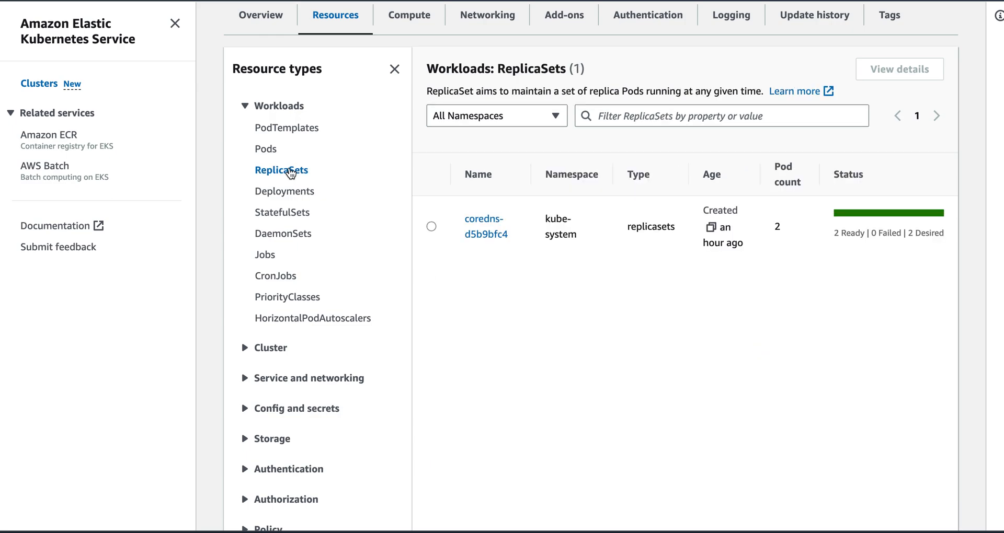
left_click(300, 198)
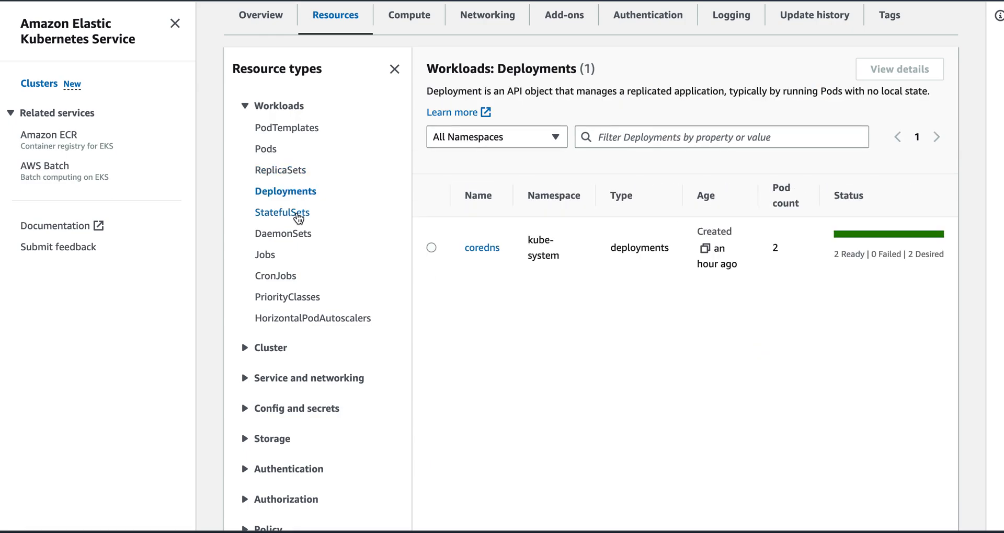
left_click(298, 218)
left_click(267, 256)
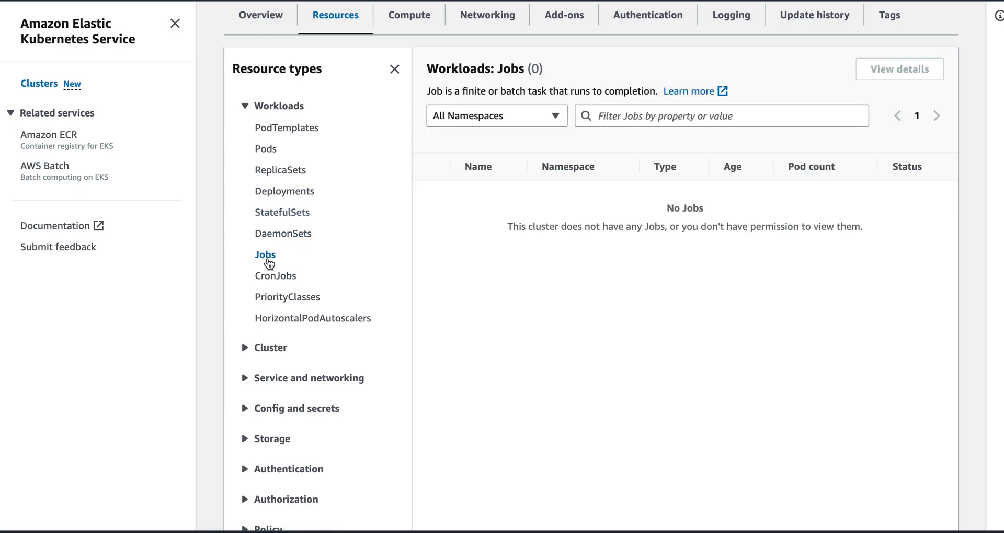
left_click(273, 277)
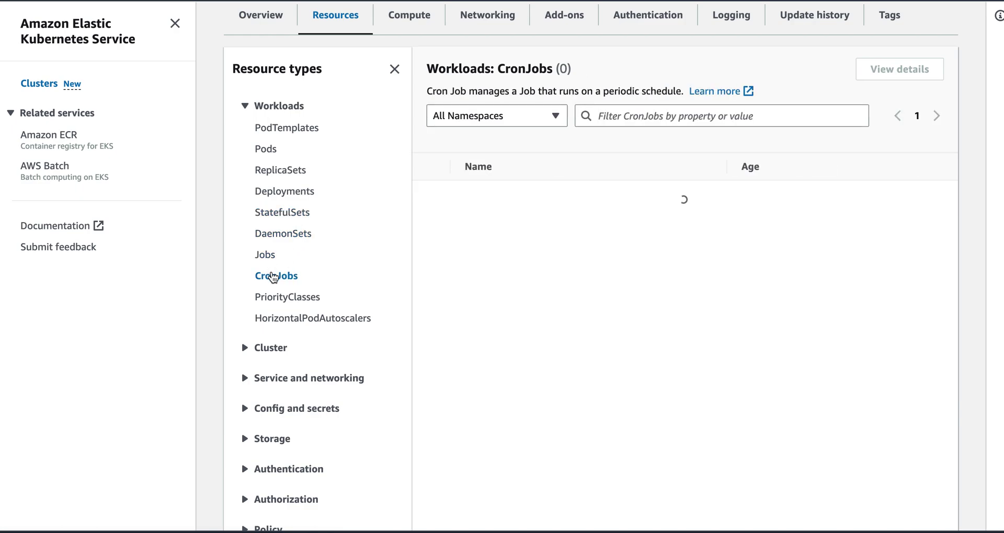
- Review the two t3.medium nodes, four namespaces and eleven ConfigMaps, selecting eks-certificates-controller
left_click(244, 348)
scroll(398, 349, "down", 2)
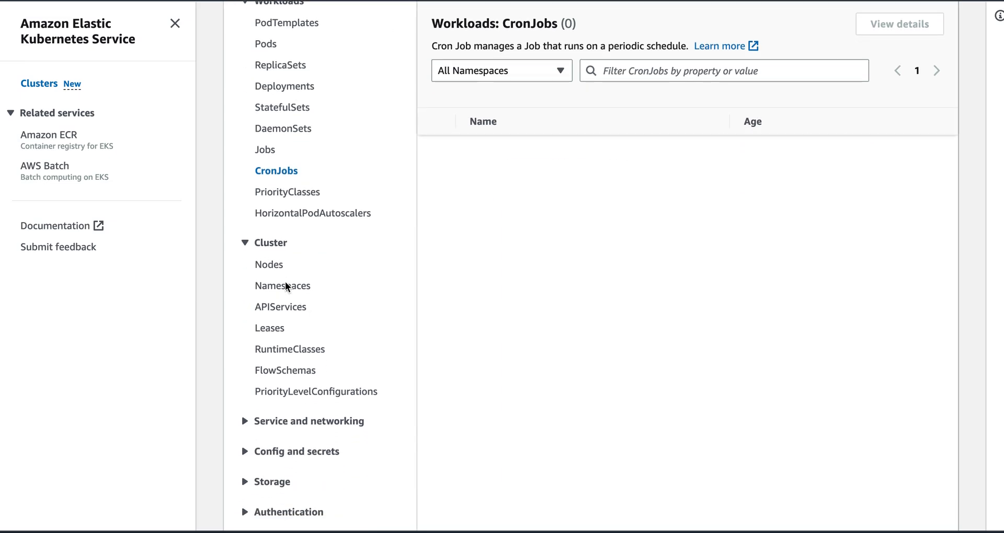
left_click(276, 268)
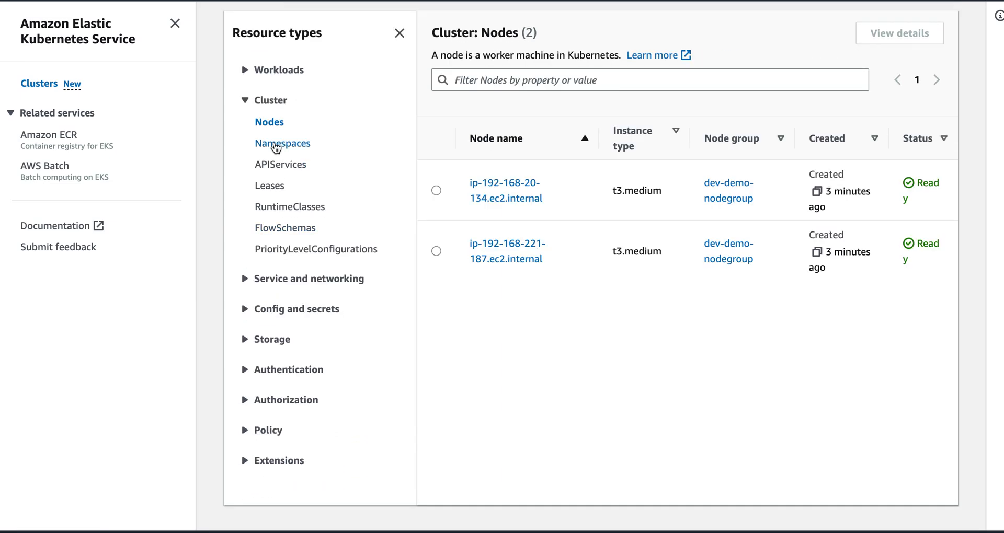
left_click(275, 144)
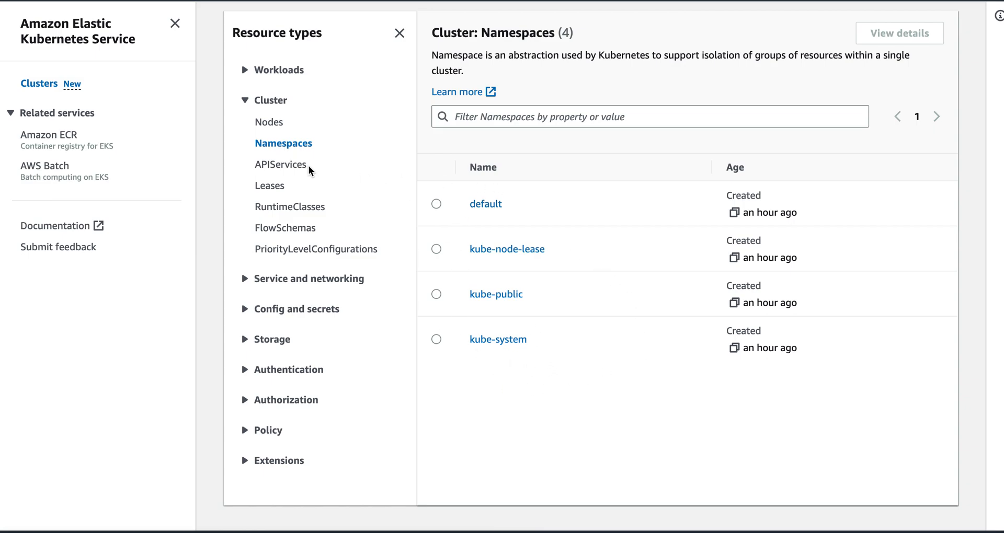
left_click(244, 279)
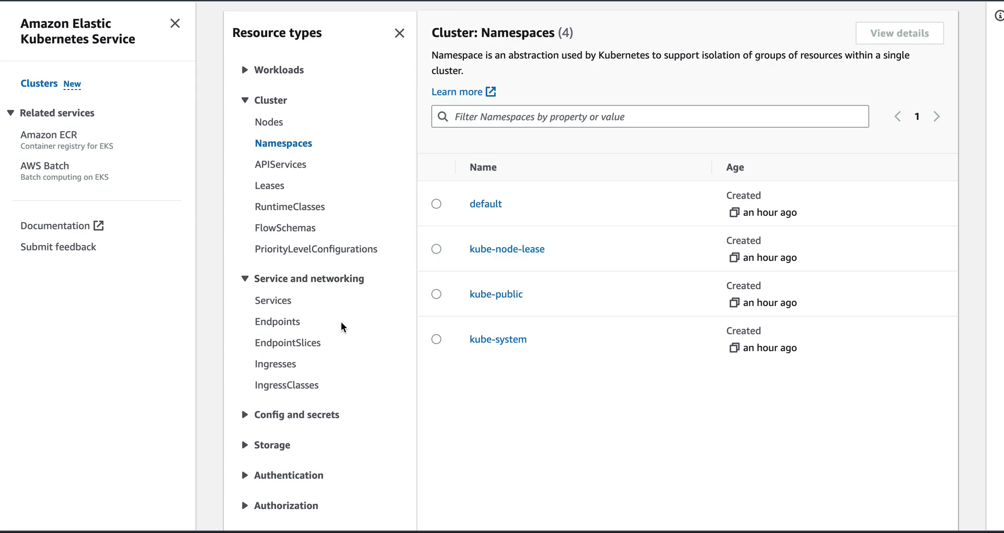
scroll(341, 327, "down", 2)
left_click(244, 342)
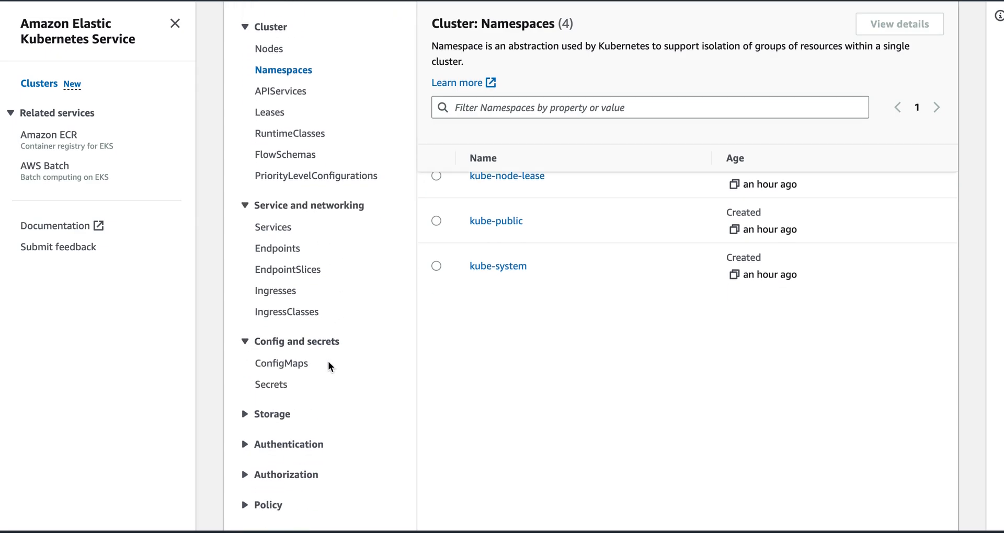
scroll(325, 361, "down", 2)
left_click(298, 300)
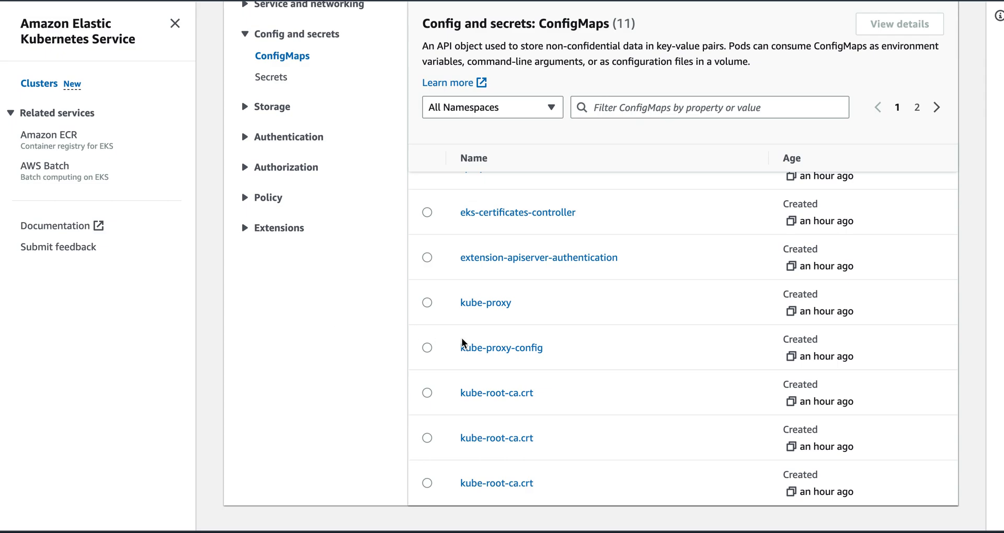
left_click(428, 212)
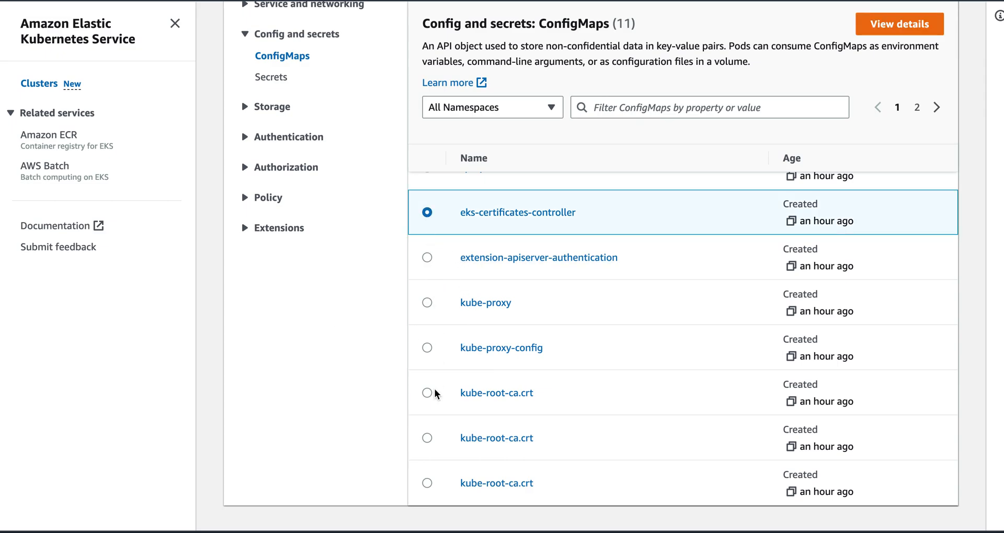
- Inspect the kube-proxy-config ConfigMap's data, then return to the dev-demo overview
left_click(428, 347)
left_click(479, 351)
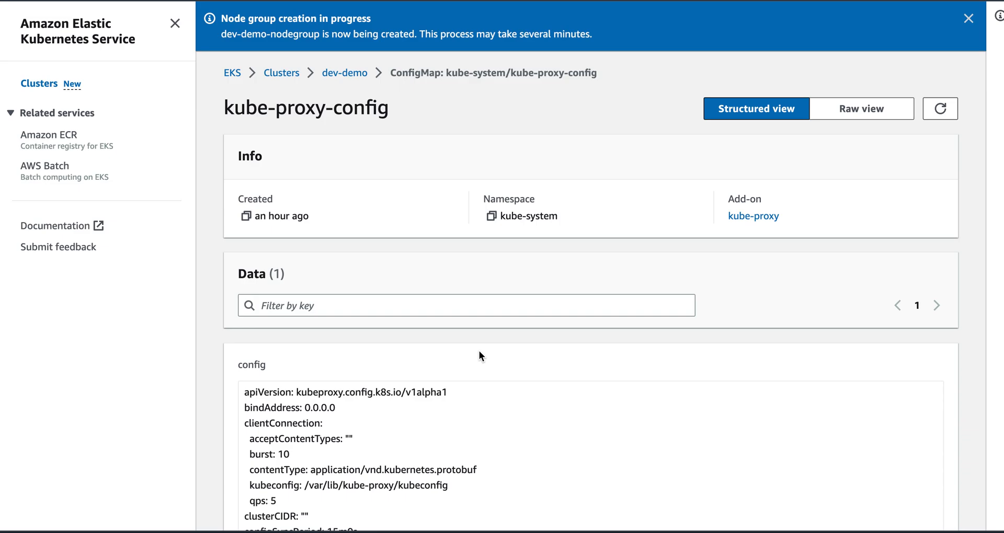
scroll(605, 405, "down", 3)
scroll(605, 405, "down", 2)
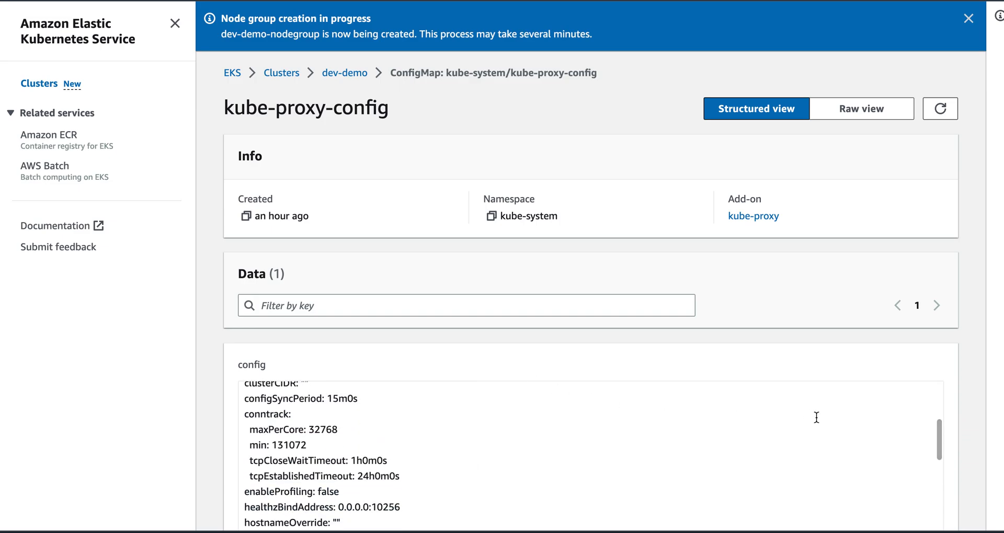
scroll(817, 417, "down", 2)
scroll(816, 417, "down", 1)
scroll(815, 417, "up", 5)
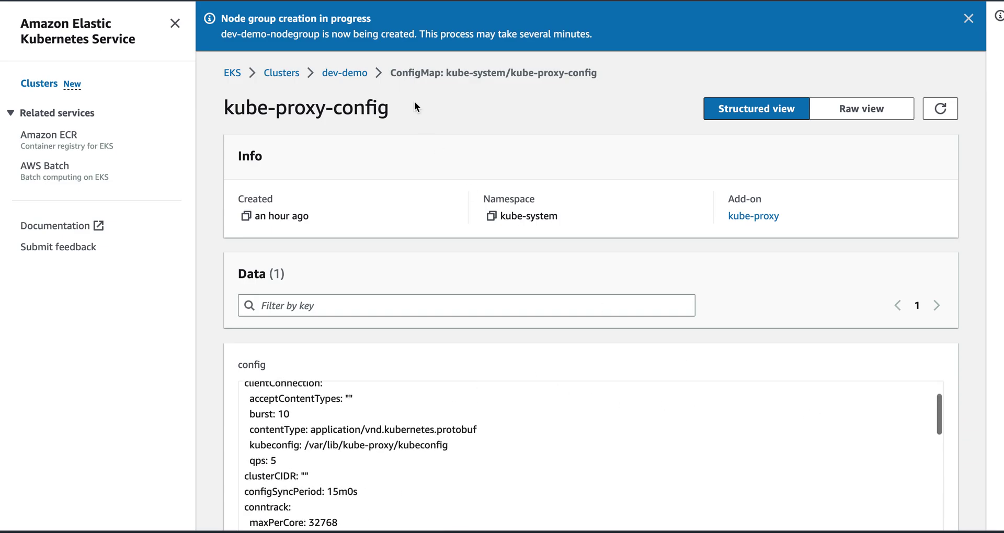
left_click(353, 76)
scroll(484, 339, "down", 2)
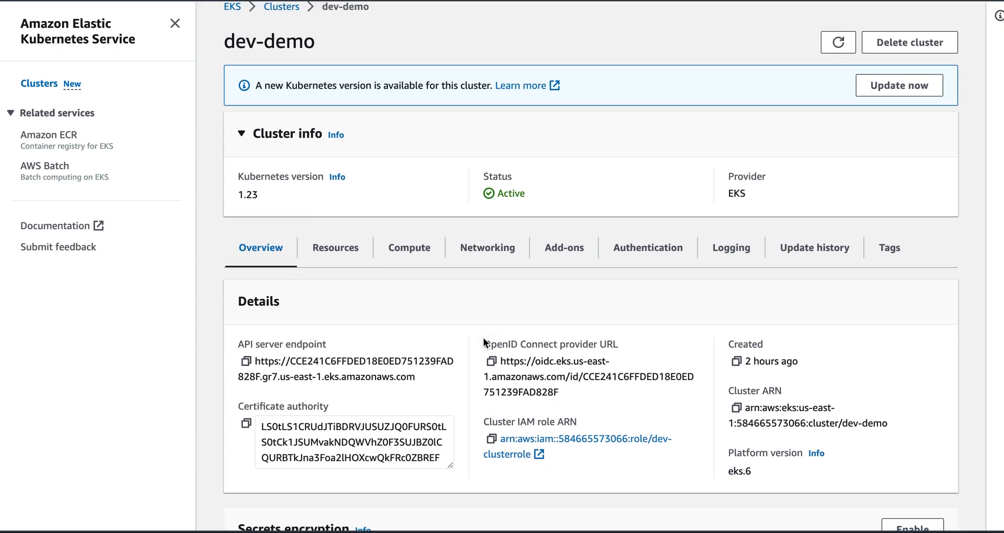
scroll(484, 338, "down", 2)
scroll(331, 34, "up", 4)
- Reopen dev-demo from the Clusters list and show its seven-pod list
left_click(286, 74)
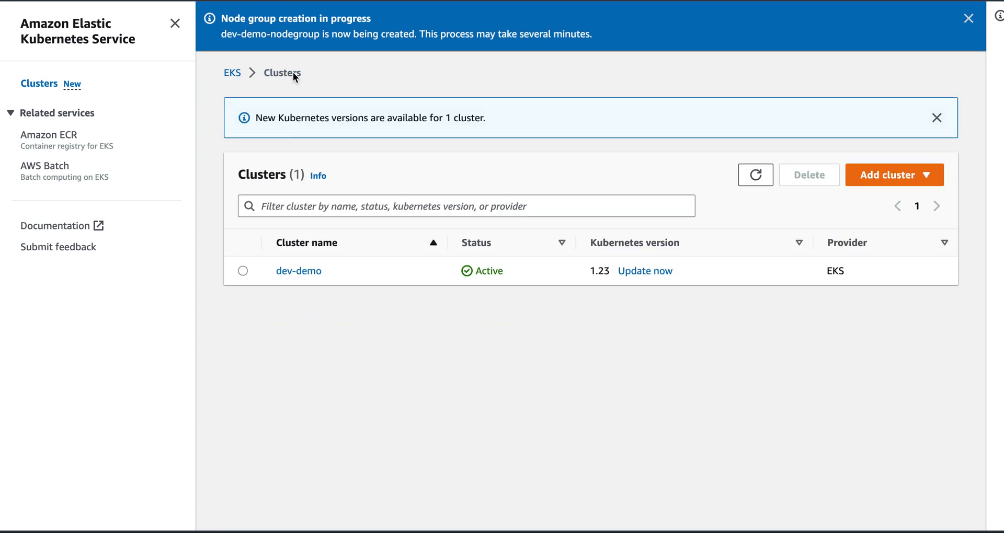
left_click(292, 276)
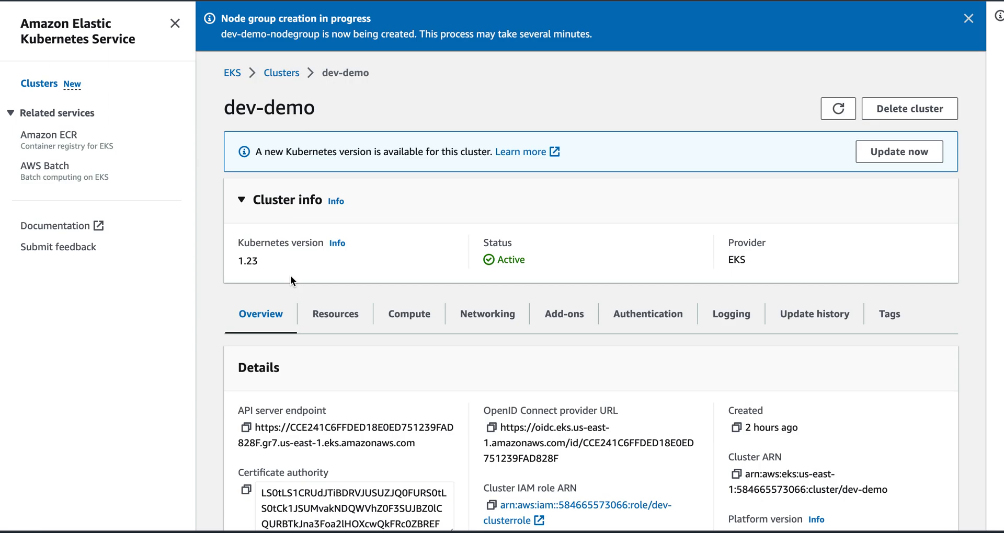
left_click(349, 325)
scroll(482, 363, "down", 3)
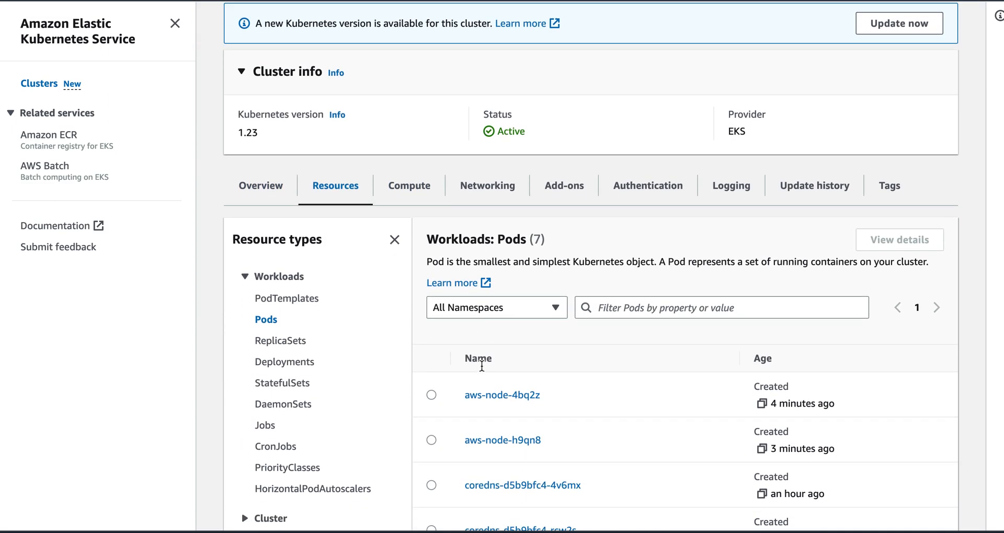
- In Terminal, delete the nginx pod with the corrected 'kubectl delete pod nginx'
key("super+Tab")
type("k")
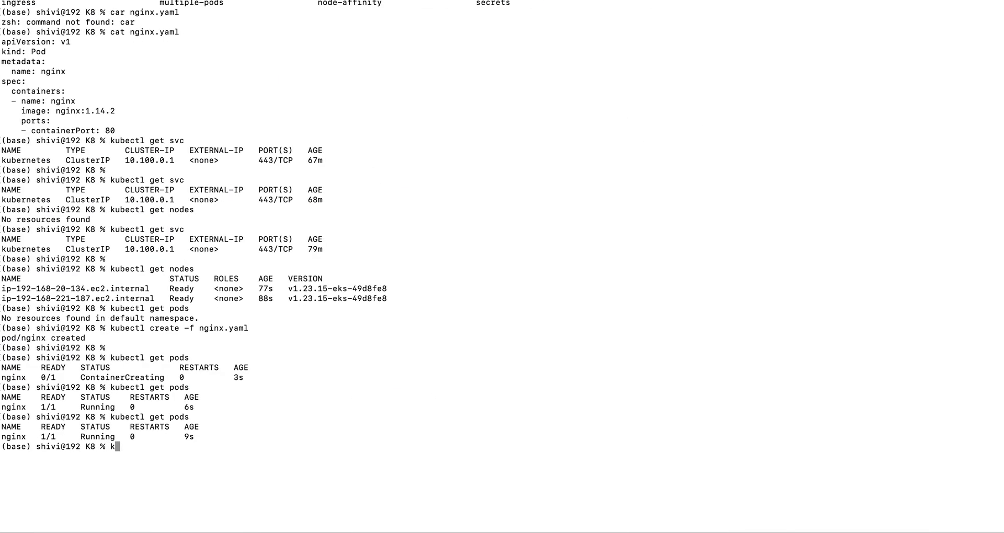
type("ubectl delete")
type(" ngin")
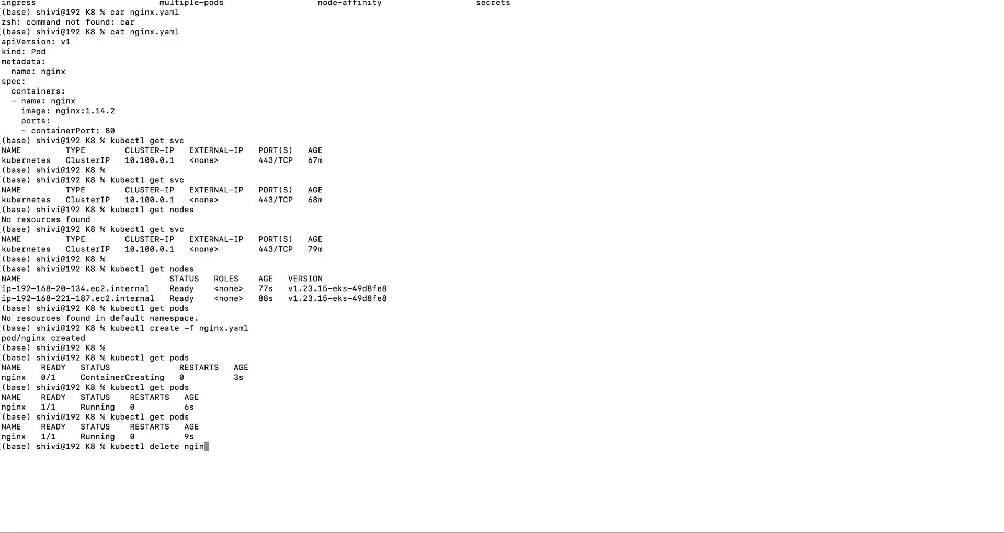
type("x")
key("Return")
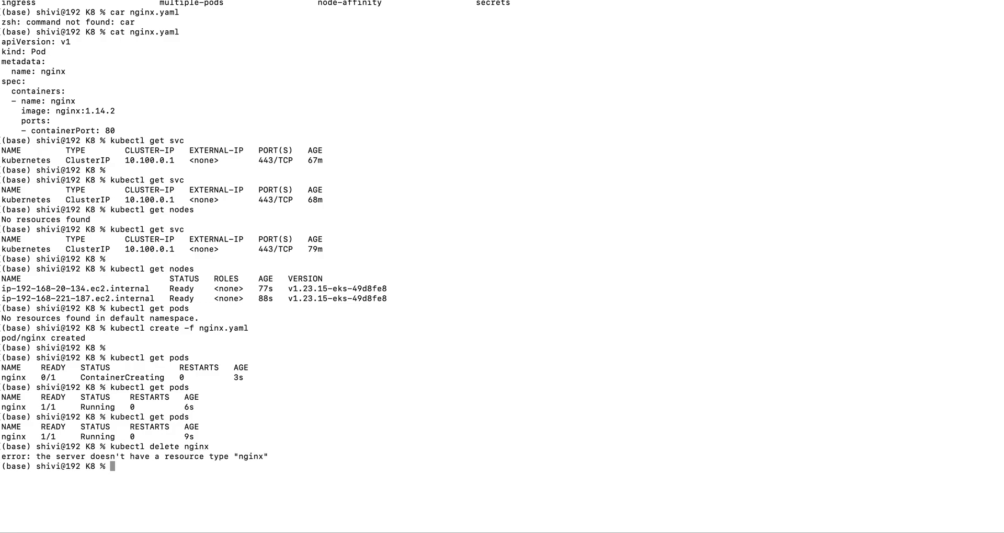
key("Up")
key("Left")
key("Left")
key("Left")
key("Left")
key("Left")
type("p")
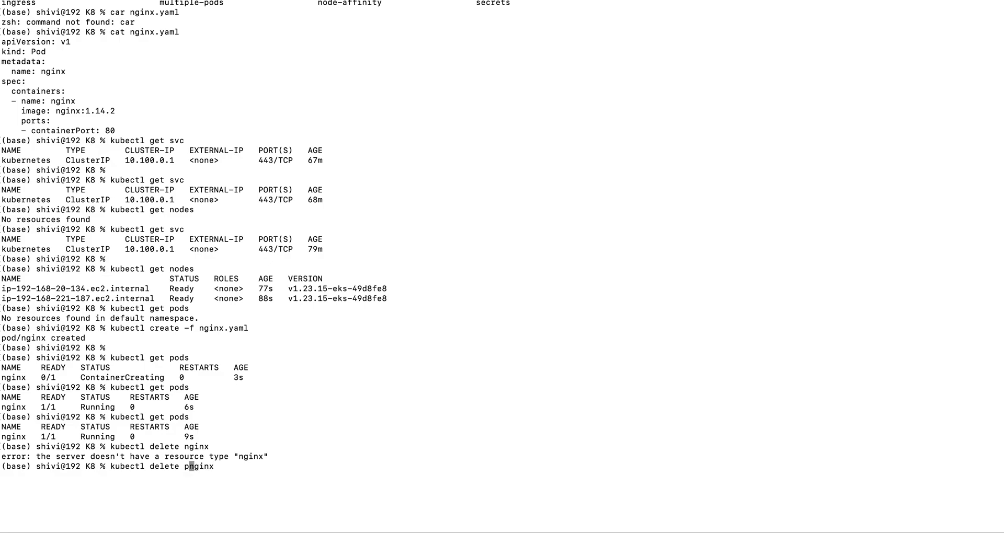
type("od")
key("Return")
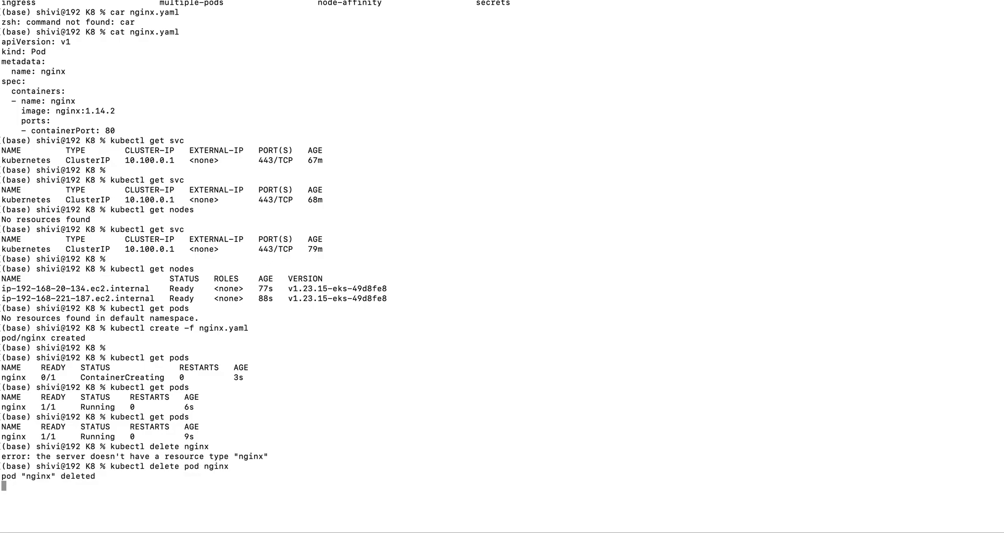
- Confirm with 'kubectl get pods' that no pods remain, then return to the EKS console
key("Up")
key("Up")
key("Up")
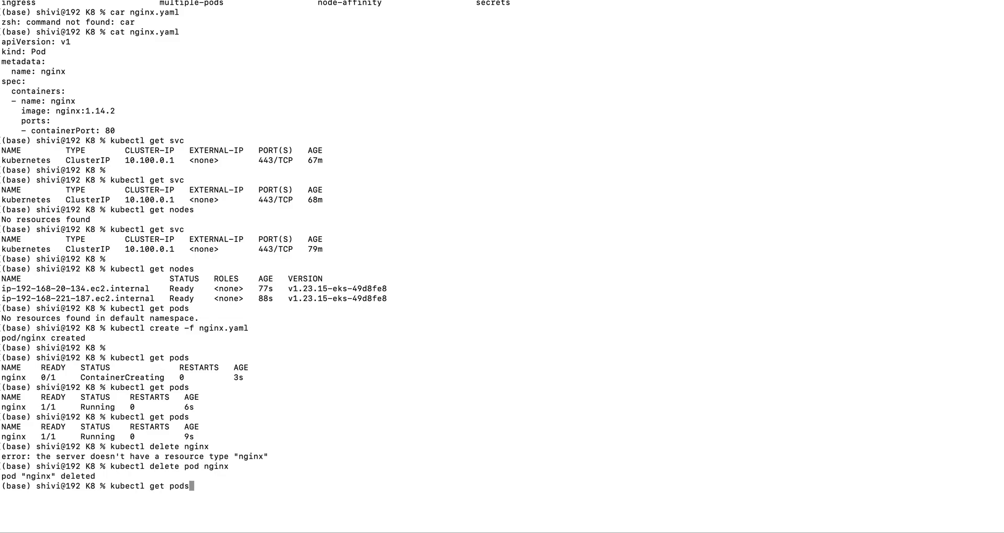
key("Return")
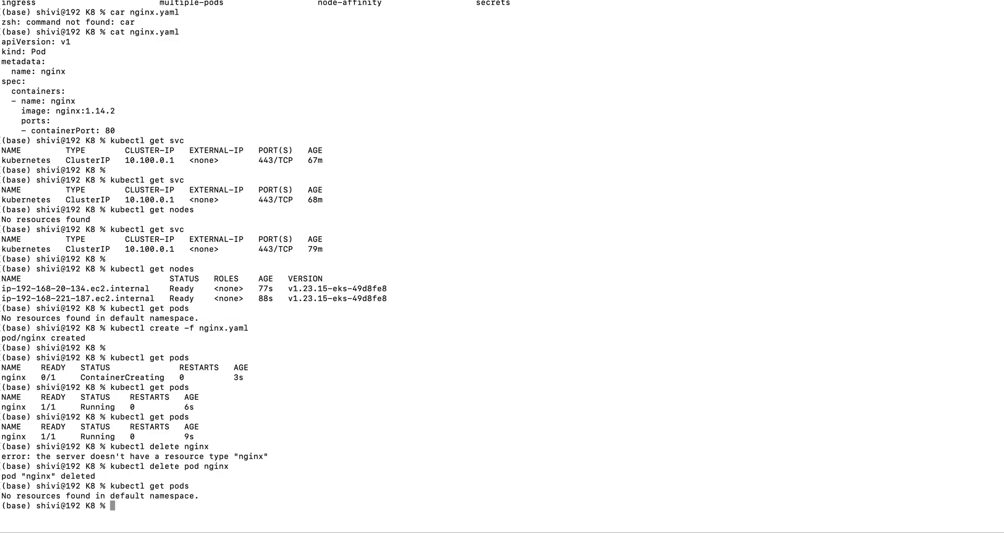
key("super+Tab")
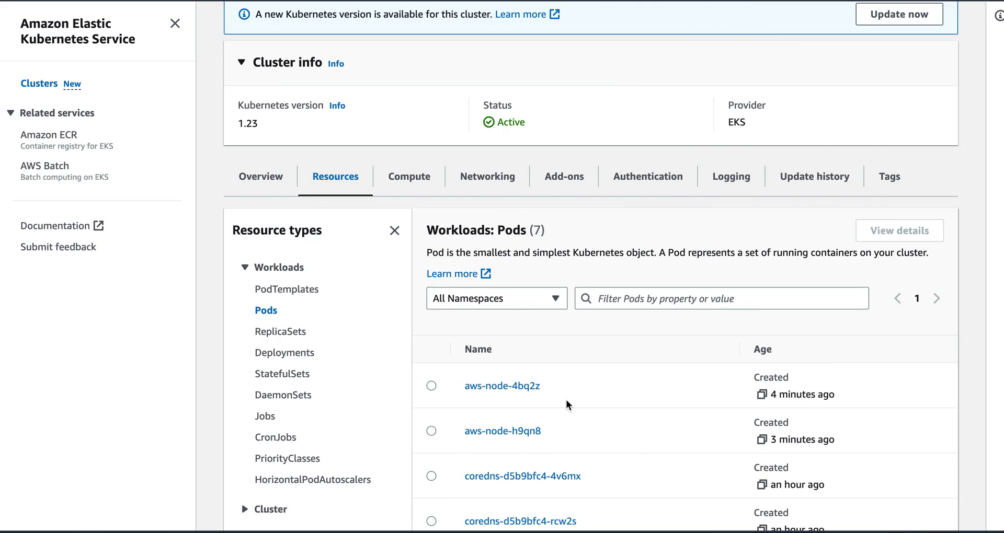
scroll(693, 383, "down", 1)
scroll(692, 384, "down", 1)
scroll(693, 383, "down", 3)
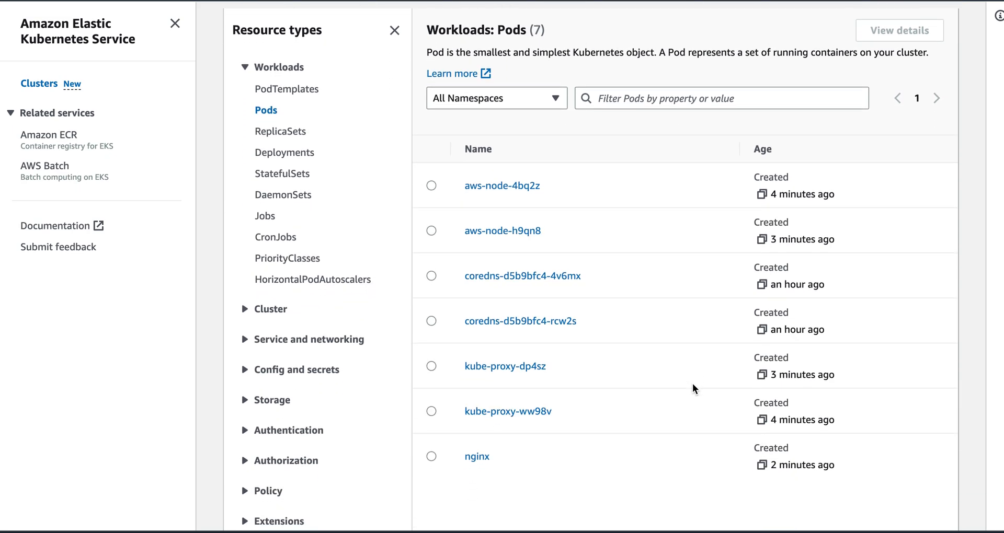
scroll(693, 384, "up", 3)
scroll(692, 384, "up", 2)
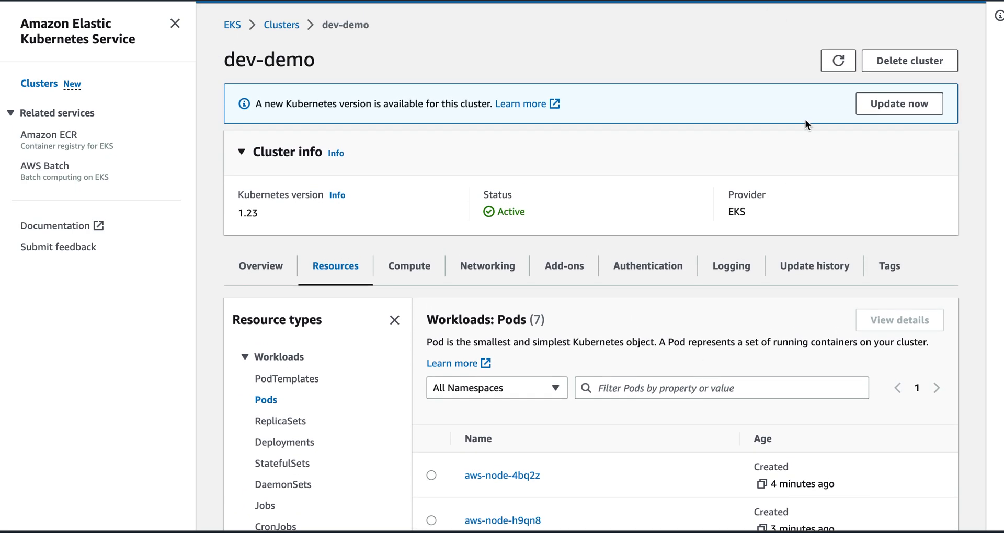
- Refresh the Pods list so nginx is gone leaving six, then show the Compute view
left_click(834, 63)
scroll(779, 353, "down", 2)
scroll(780, 353, "down", 2)
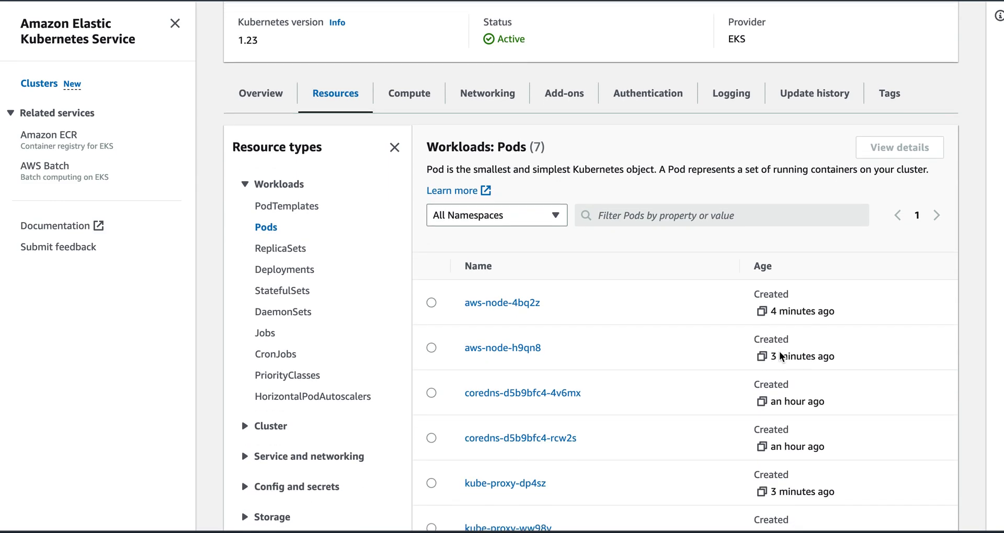
scroll(779, 354, "down", 1)
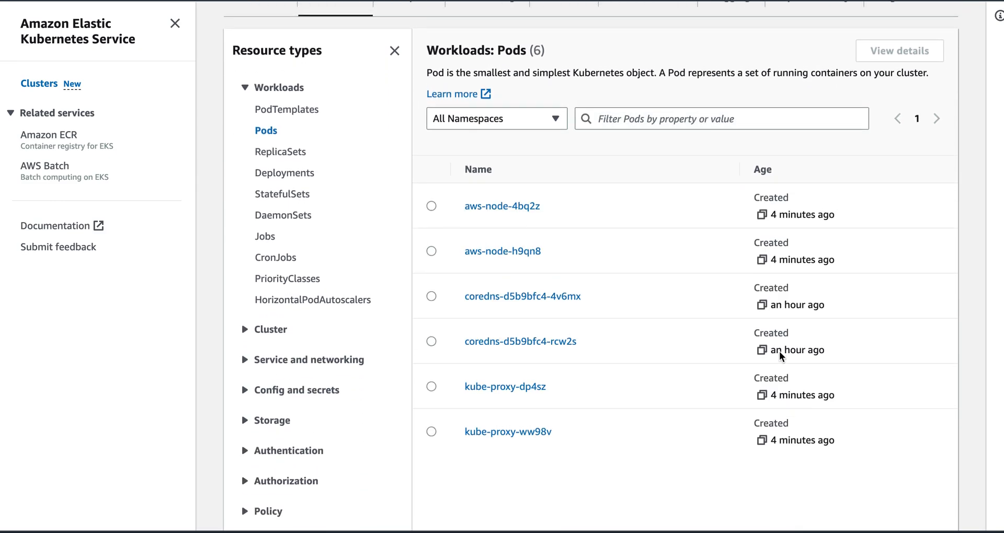
scroll(780, 352, "up", 3)
left_click(421, 182)
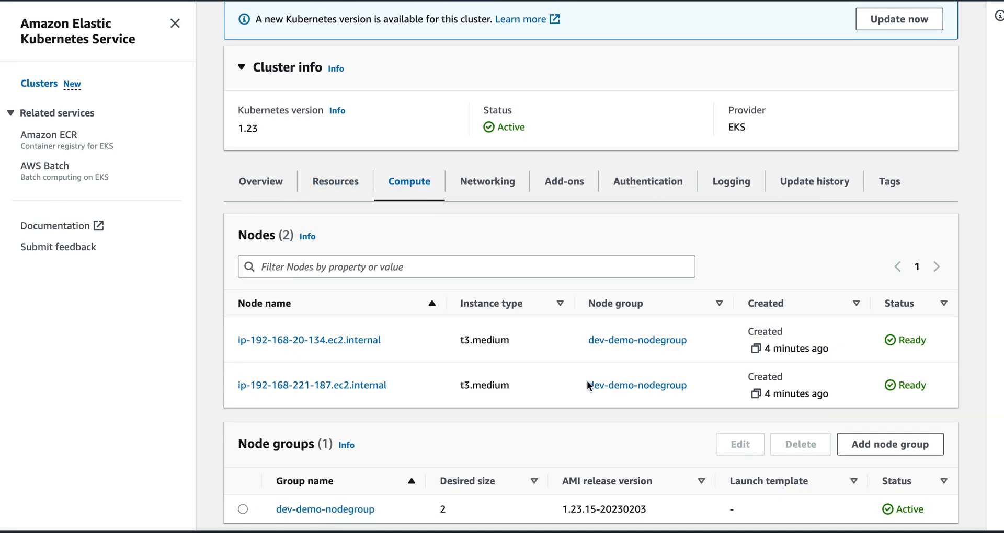
scroll(587, 385, "down", 1)
scroll(587, 380, "down", 1)
- Show the dev-demo-nodegroup details page with its list of two Ready nodes
left_click(243, 362)
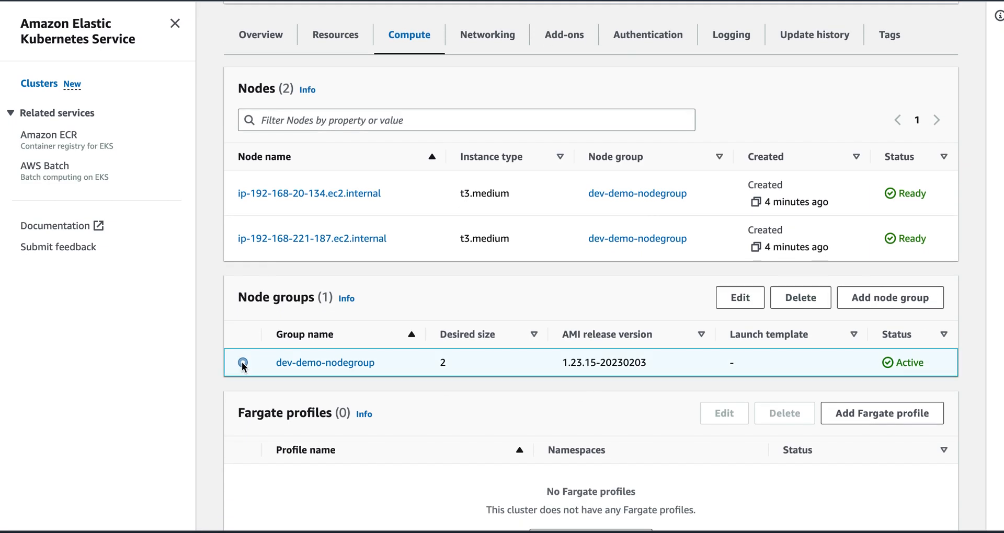
left_click(313, 363)
left_click(315, 341)
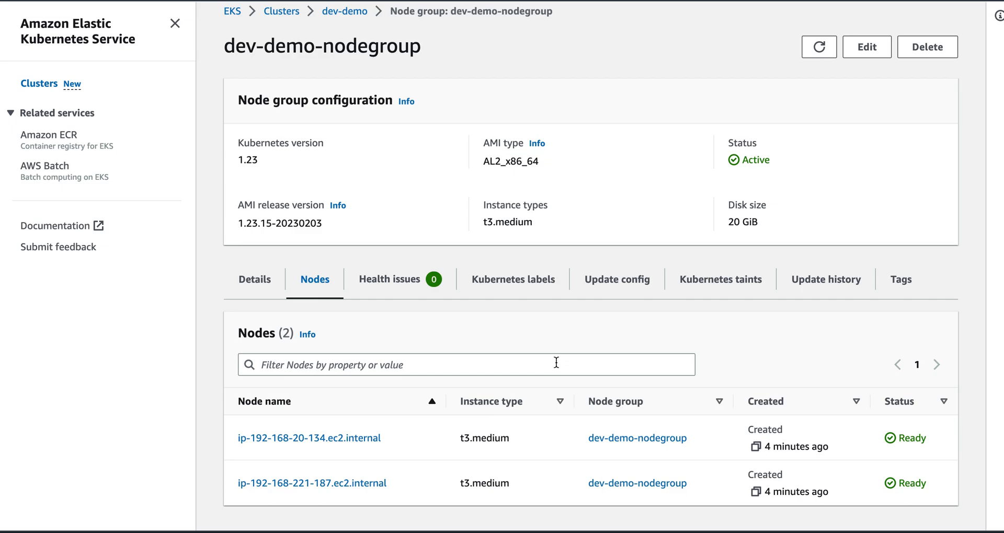
- Review the node group's health issues, labels, update config, taints and update history, ending on Nodes
left_click(409, 286)
left_click(521, 332)
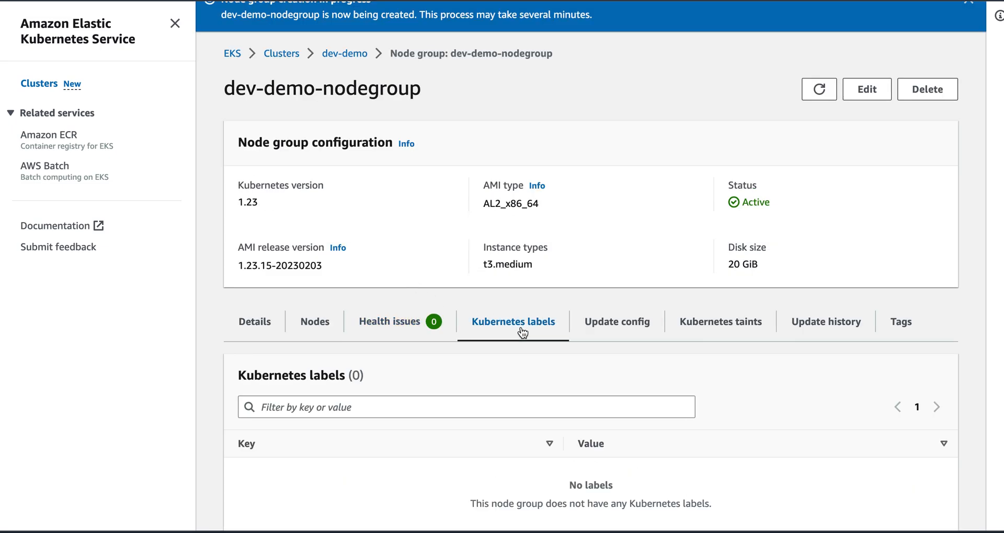
left_click(616, 342)
left_click(728, 353)
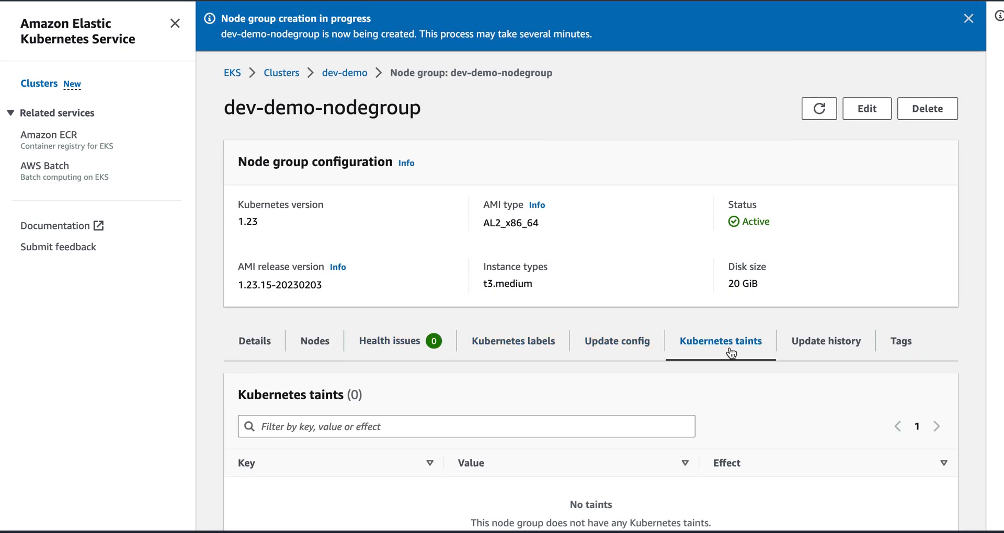
left_click(816, 354)
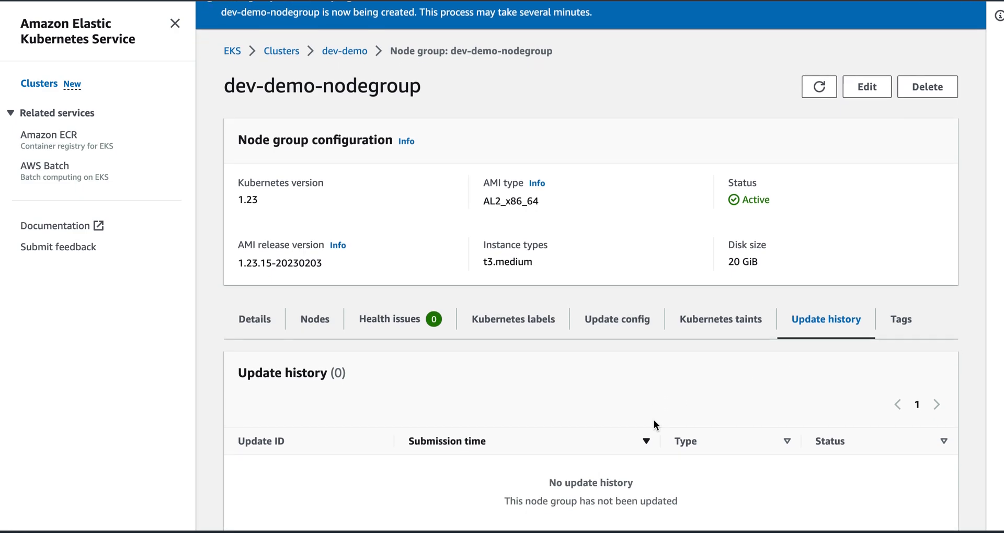
left_click(318, 307)
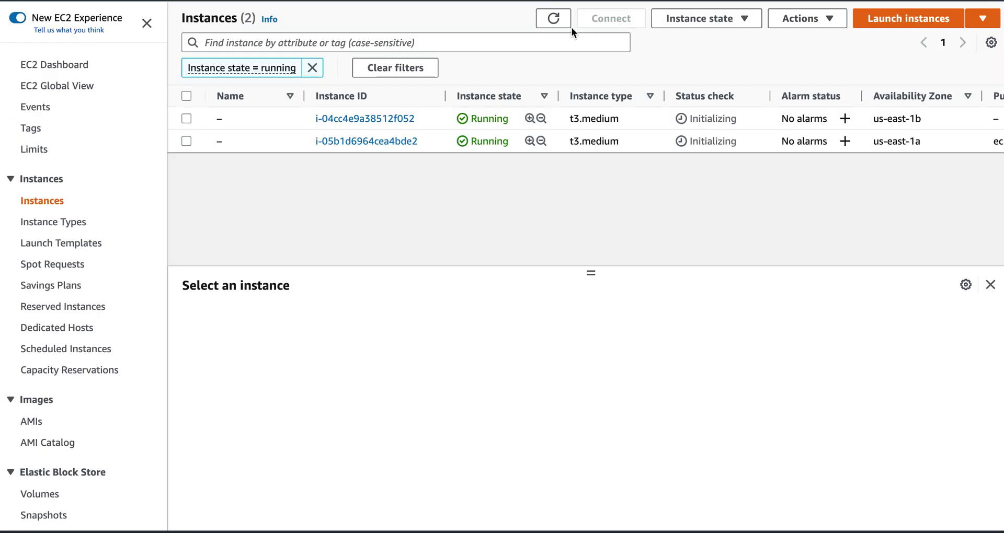
left_click(555, 16)
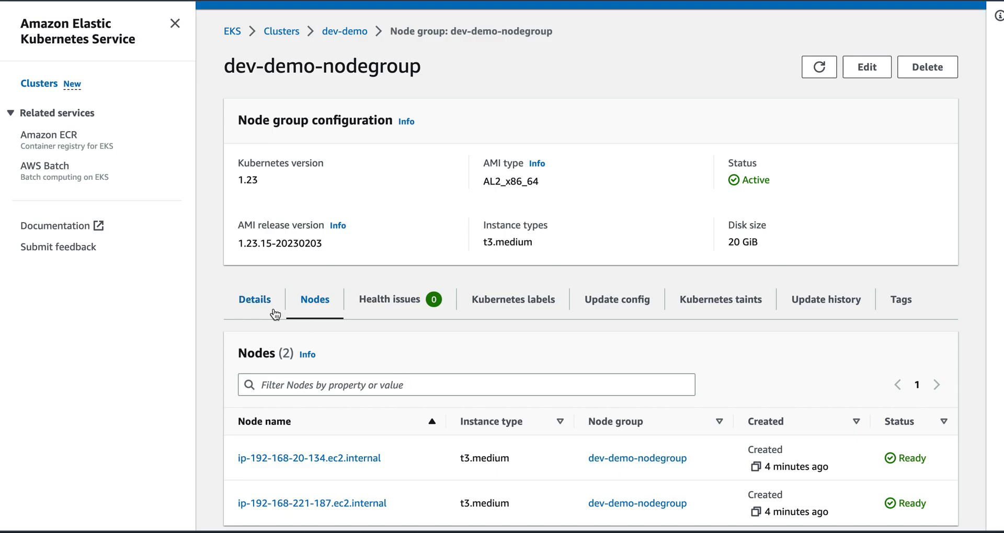
- Show the node group's Details: On-Demand capacity, sizes fixed at two, four subnets, SSH off
left_click(262, 304)
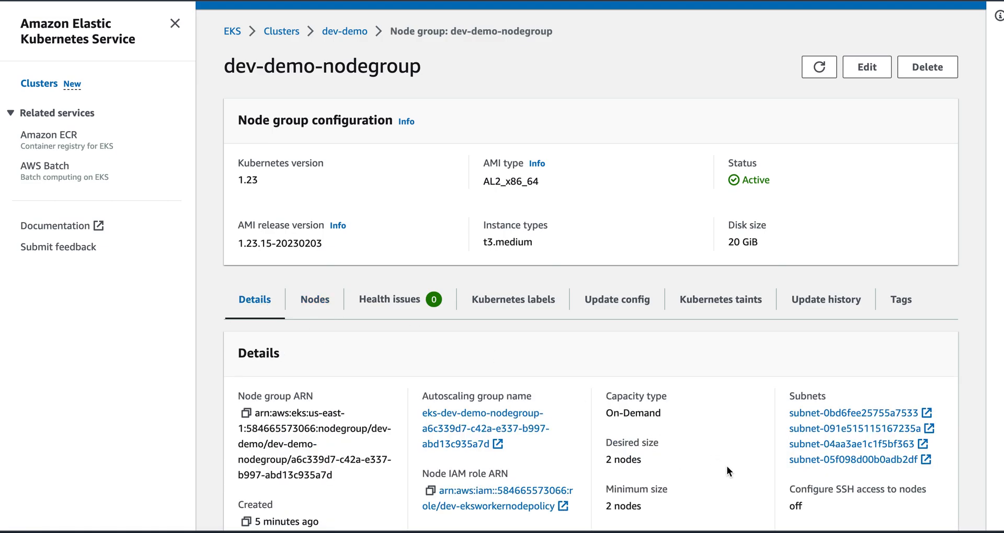
scroll(727, 467, "down", 1)
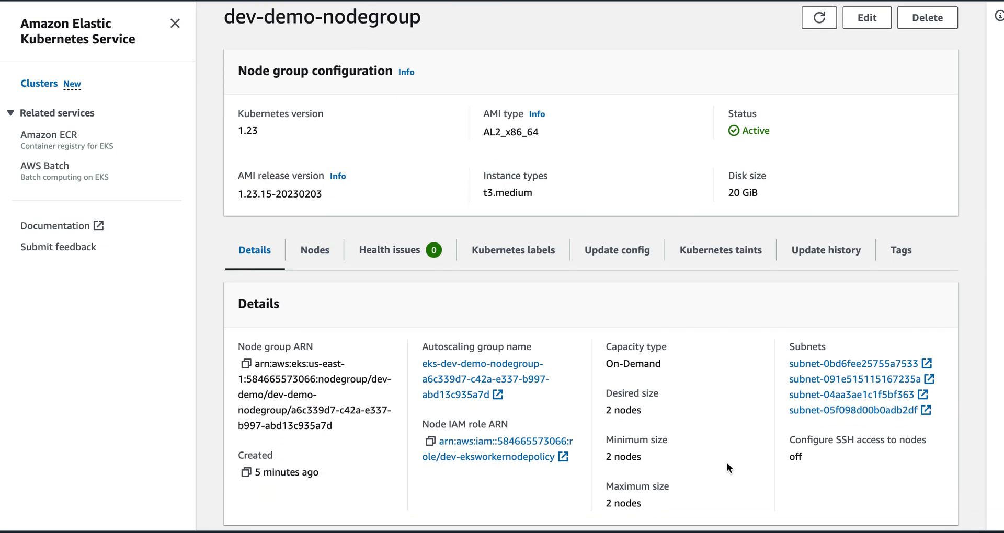
scroll(743, 470, "down", 1)
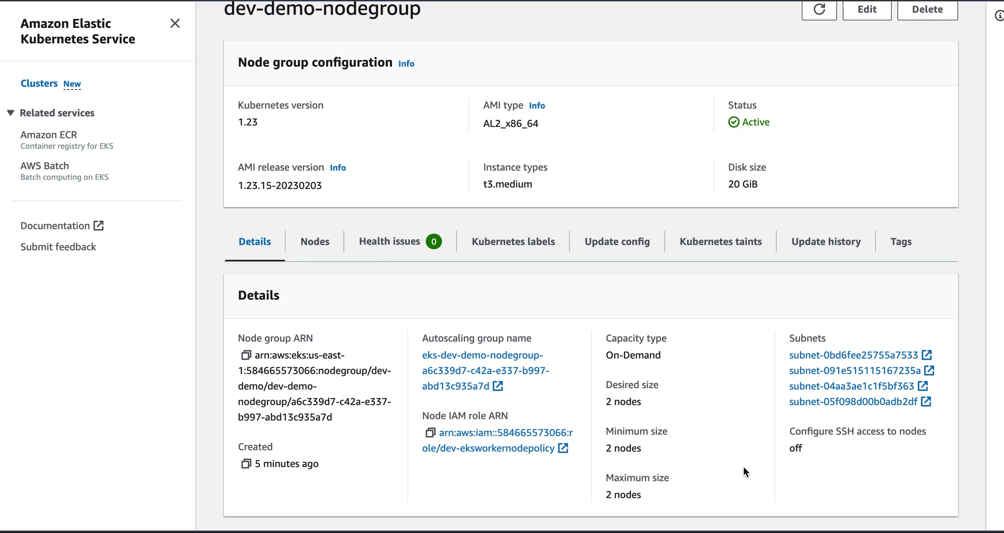
scroll(743, 471, "up", 1)
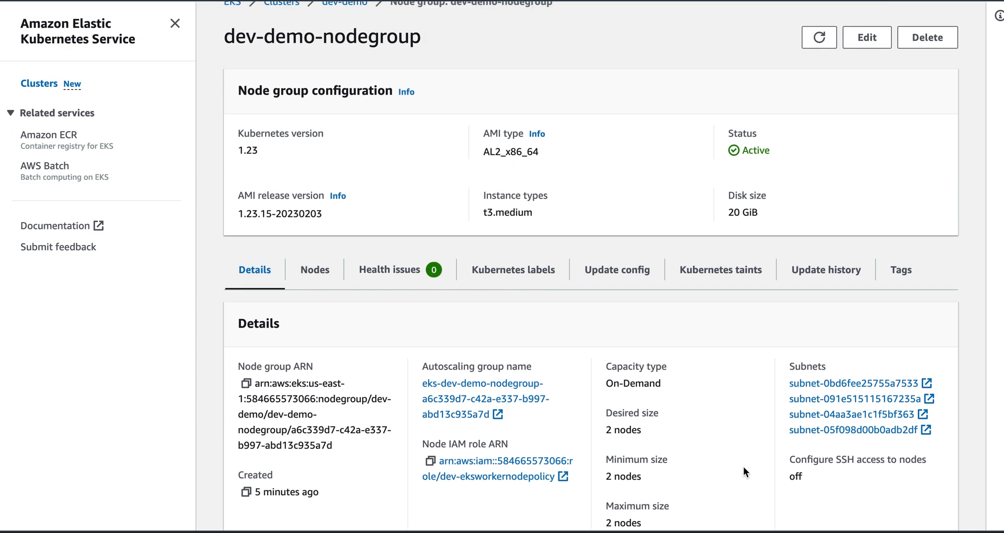
scroll(743, 471, "down", 1)
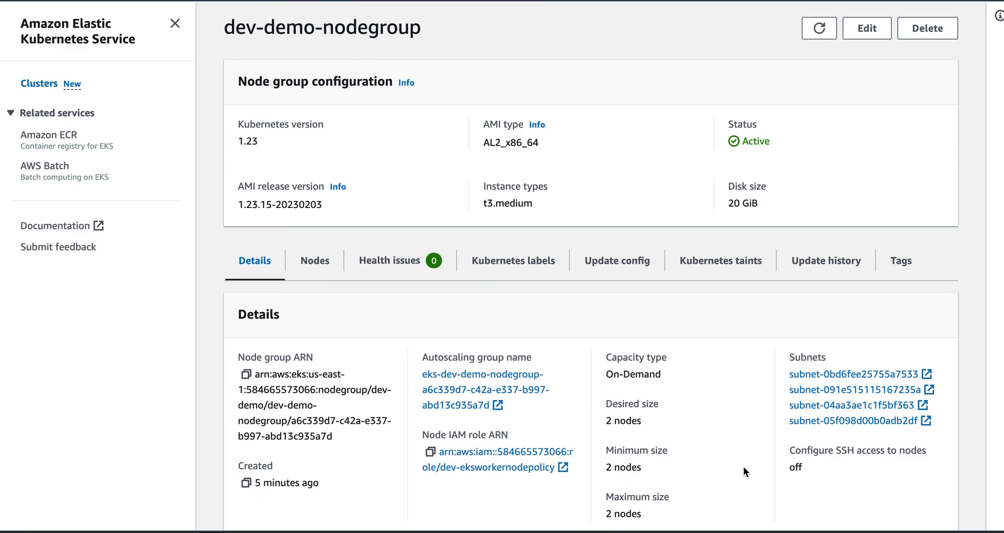
scroll(743, 471, "down", 1)
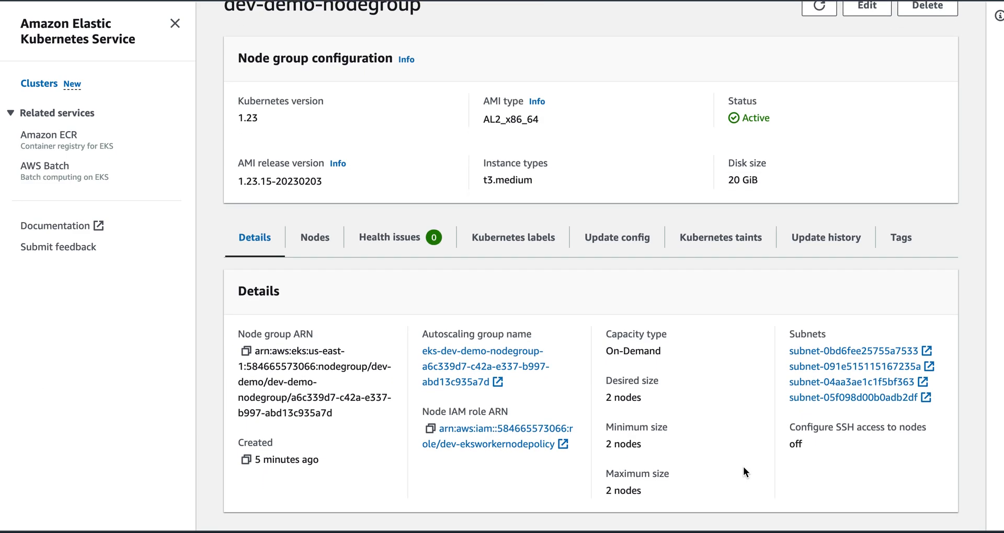